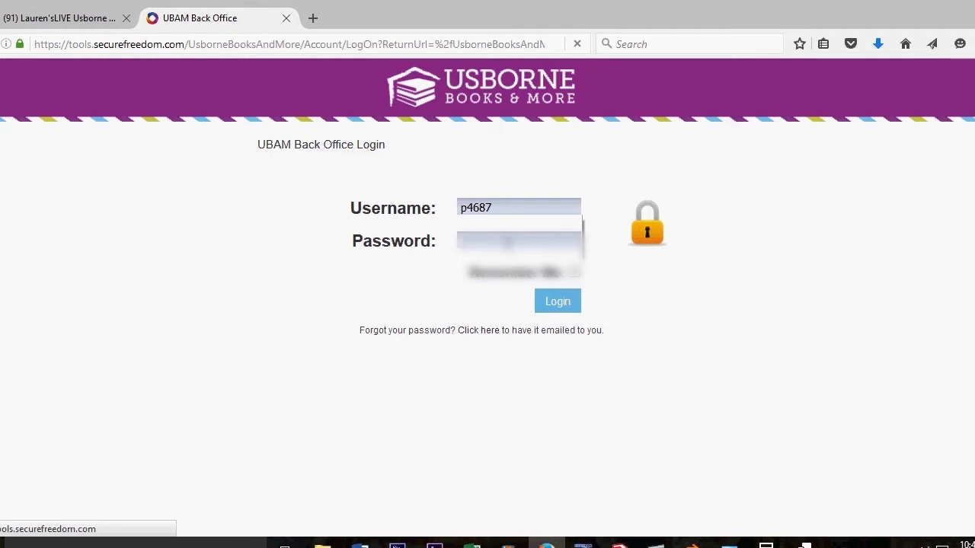
Step: Sign in to the back office with the account password and open the Events page
{"action": "type", "text": "********"}
{"action": "left_click", "coordinate": [554, 305]}
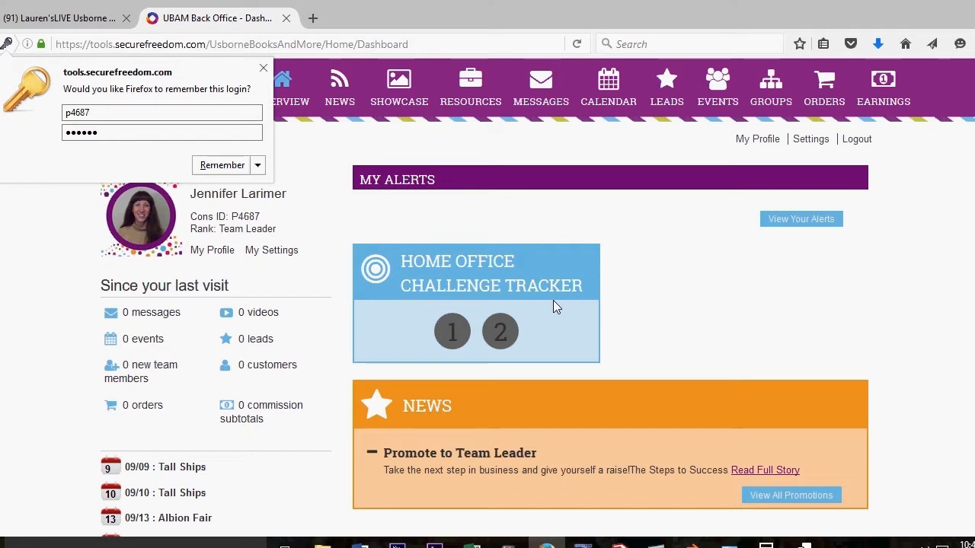
{"action": "left_click", "coordinate": [263, 69]}
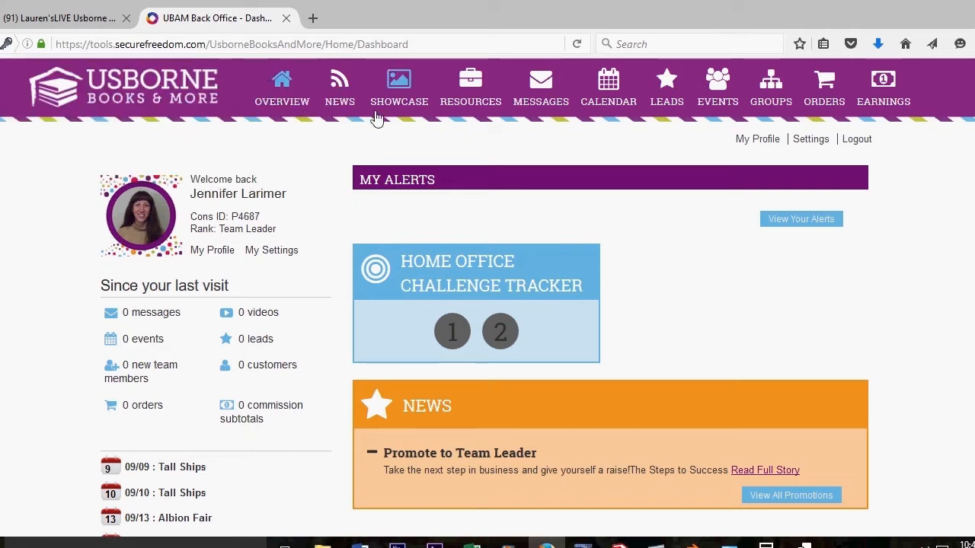
{"action": "left_click", "coordinate": [724, 93]}
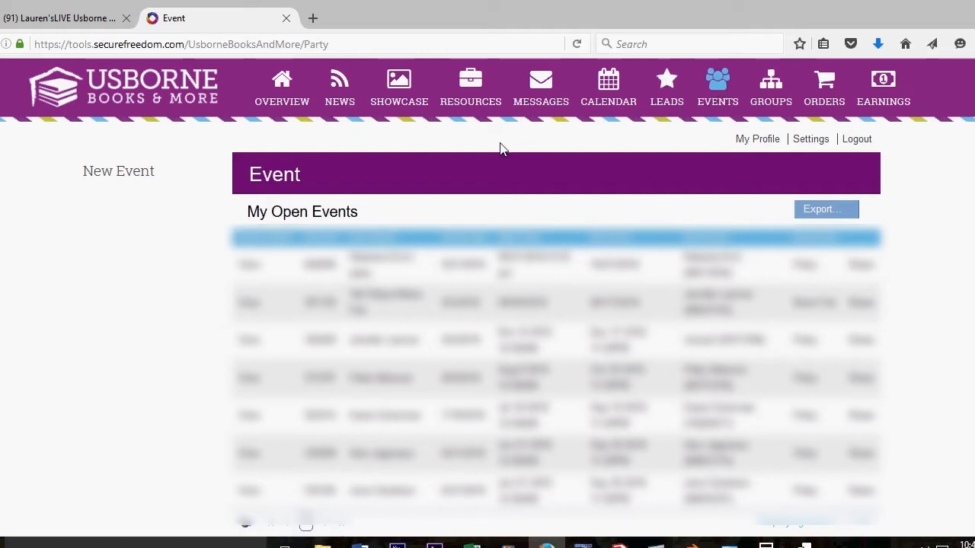
Step: Start a new Party event and choose to create a brand-new customer as host
{"action": "left_click", "coordinate": [127, 178]}
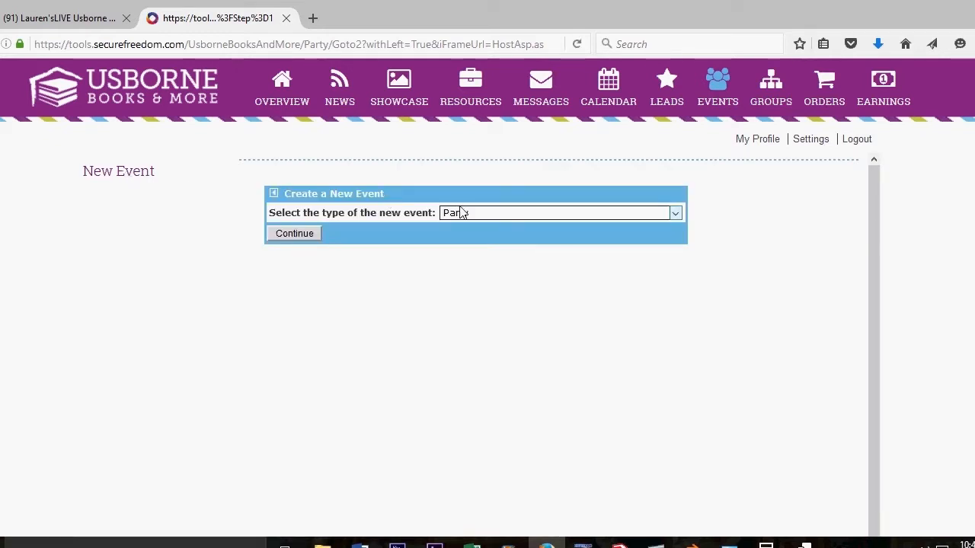
{"action": "left_click", "coordinate": [674, 218]}
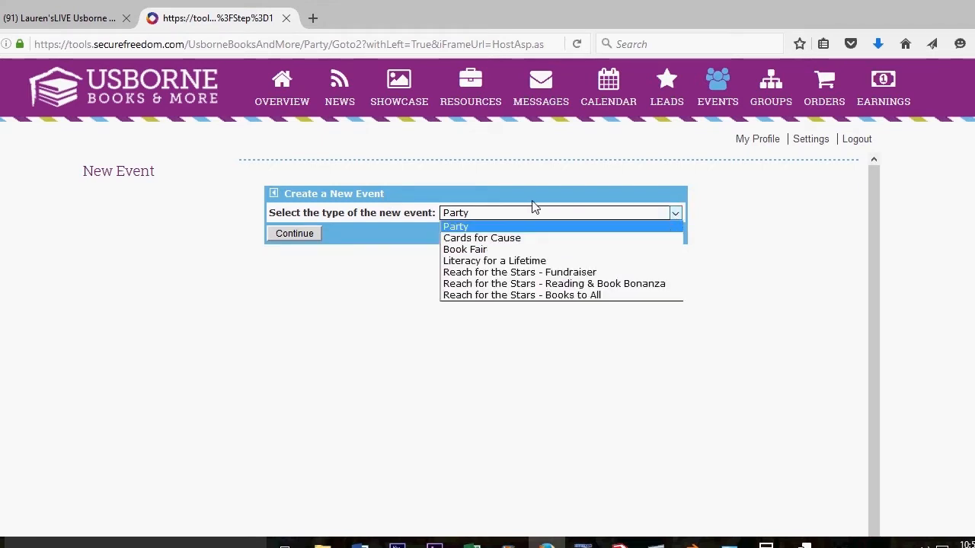
{"action": "left_click", "coordinate": [458, 229]}
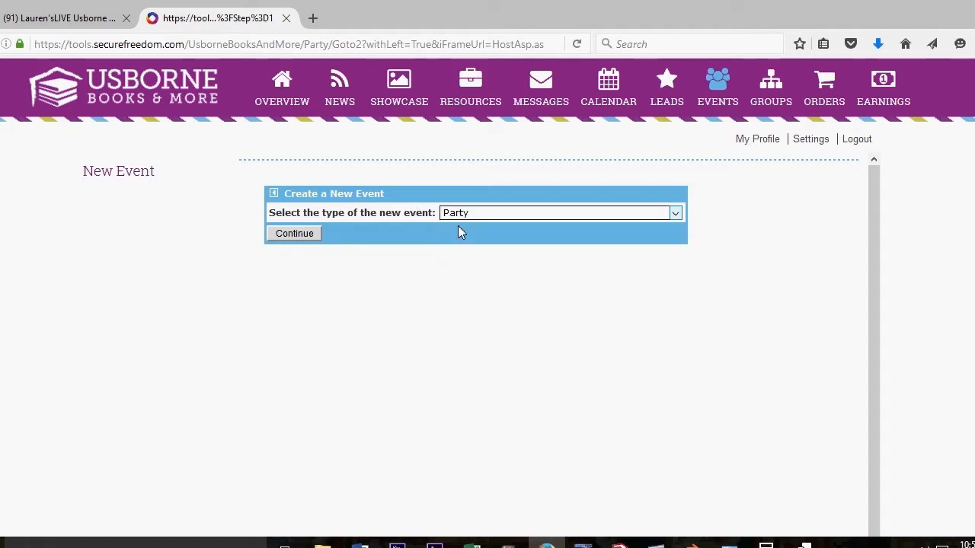
{"action": "left_click", "coordinate": [301, 240]}
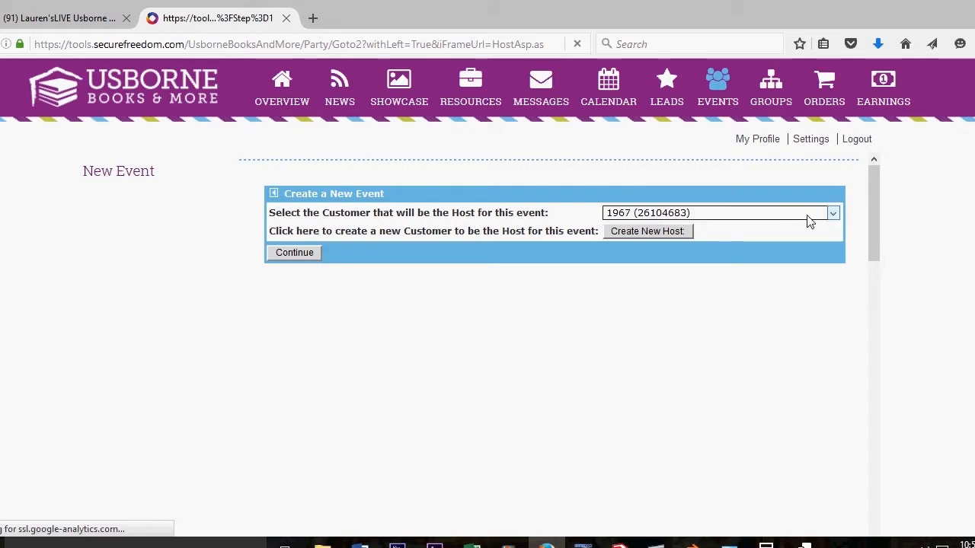
{"action": "left_click", "coordinate": [834, 217]}
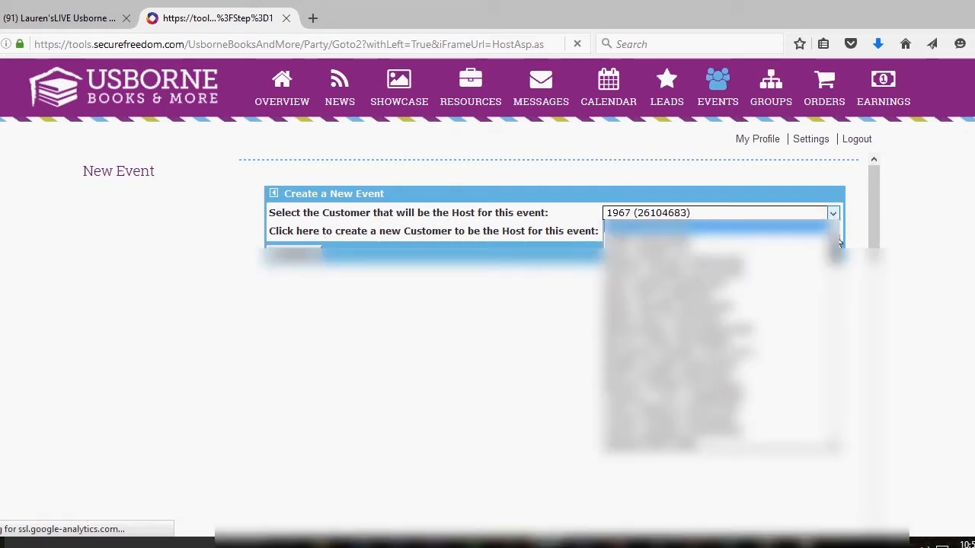
{"action": "left_click", "coordinate": [834, 216]}
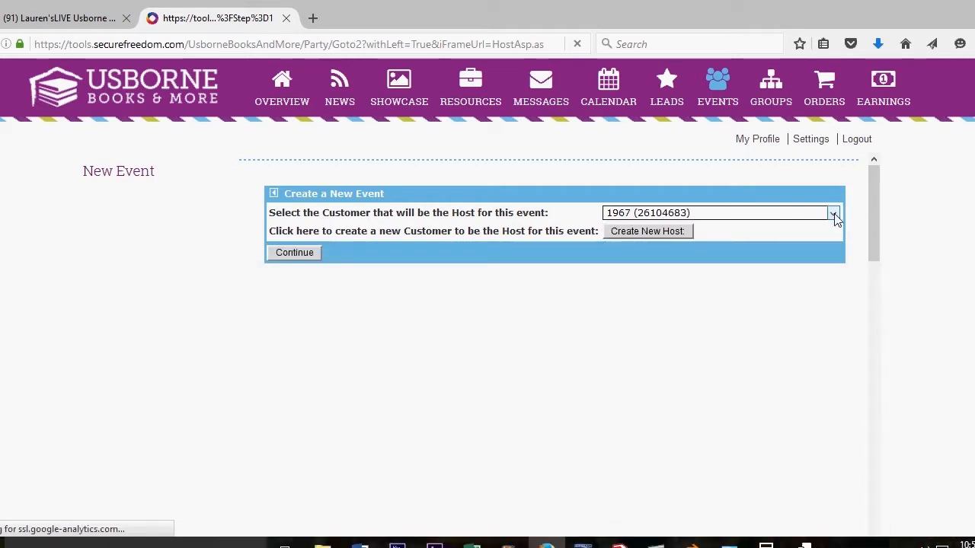
{"action": "left_click", "coordinate": [645, 230]}
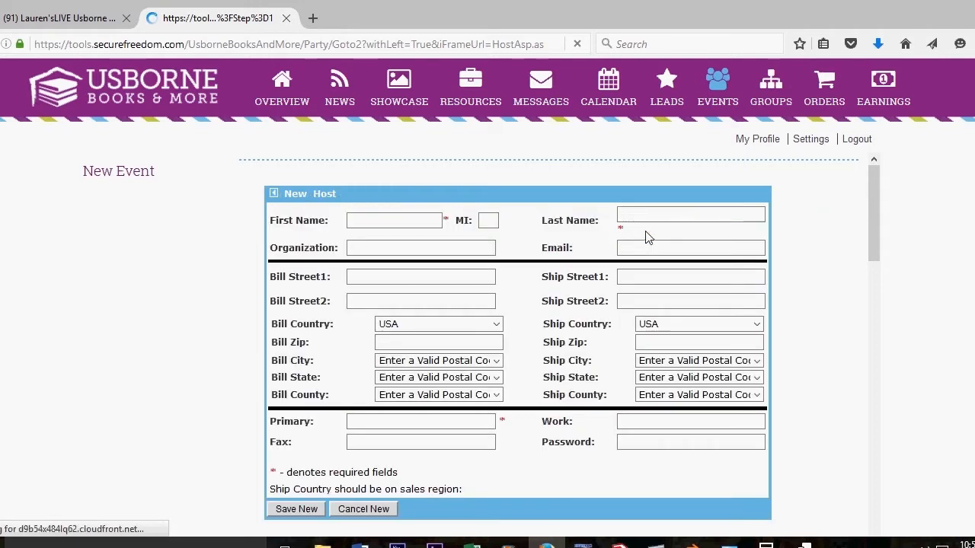
Step: Enter the host's first and last name in the New Host form
{"action": "left_click", "coordinate": [409, 219]}
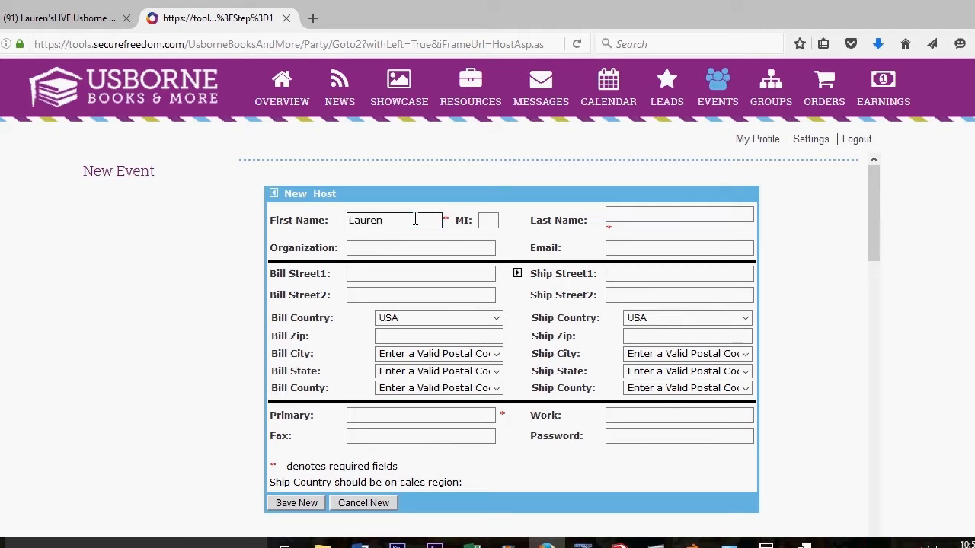
{"action": "left_click", "coordinate": [615, 213]}
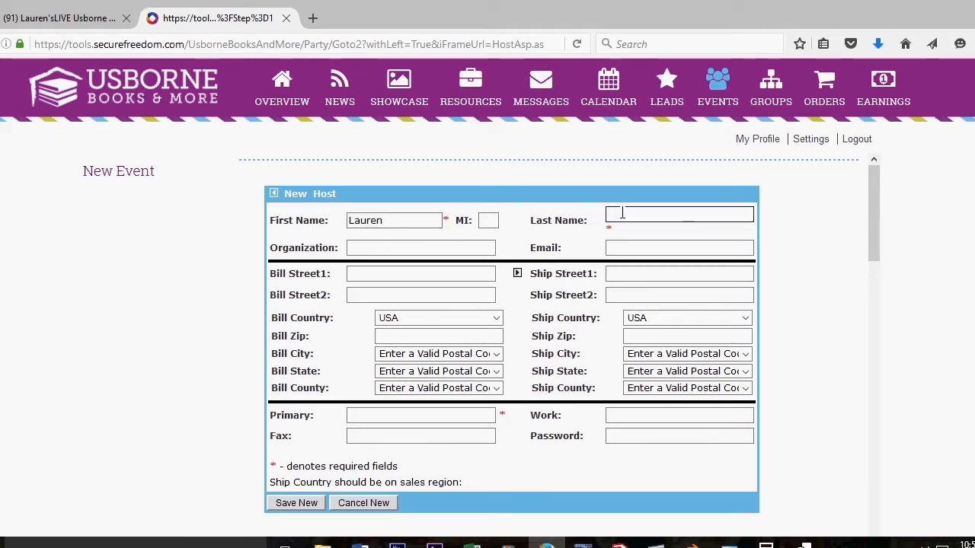
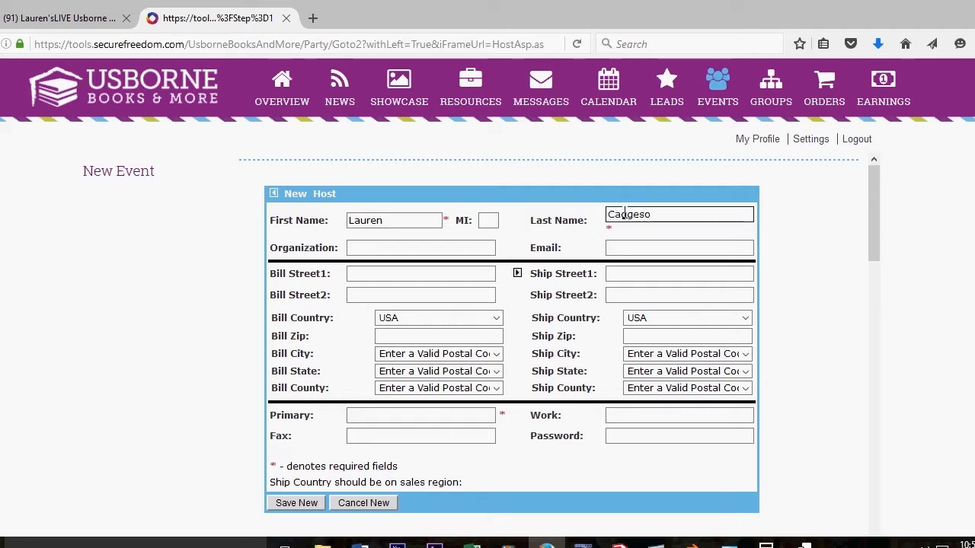
{"action": "double_click", "coordinate": [625, 214]}
{"action": "key", "text": "End"}
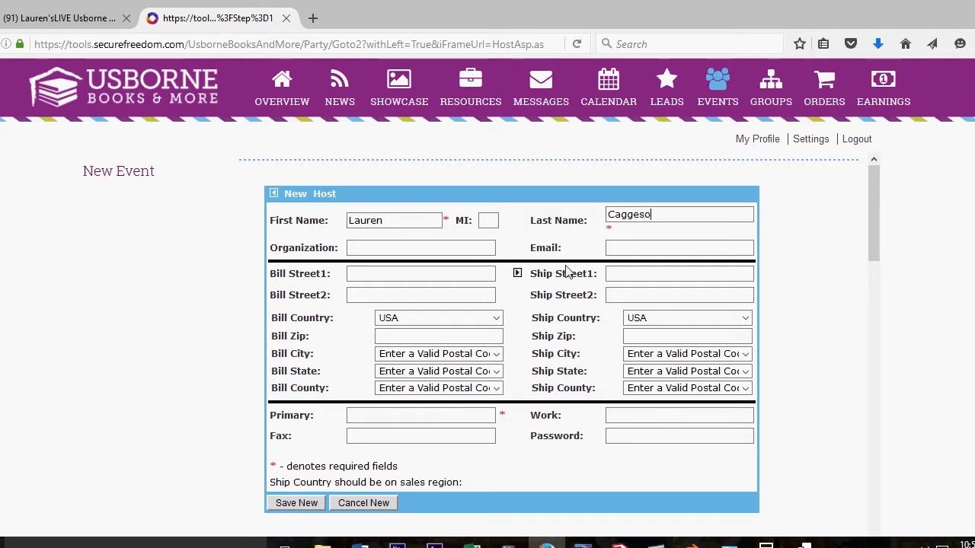
Step: Enter the host's billing street and zip code, copying billing into shipping
{"action": "left_click", "coordinate": [442, 273]}
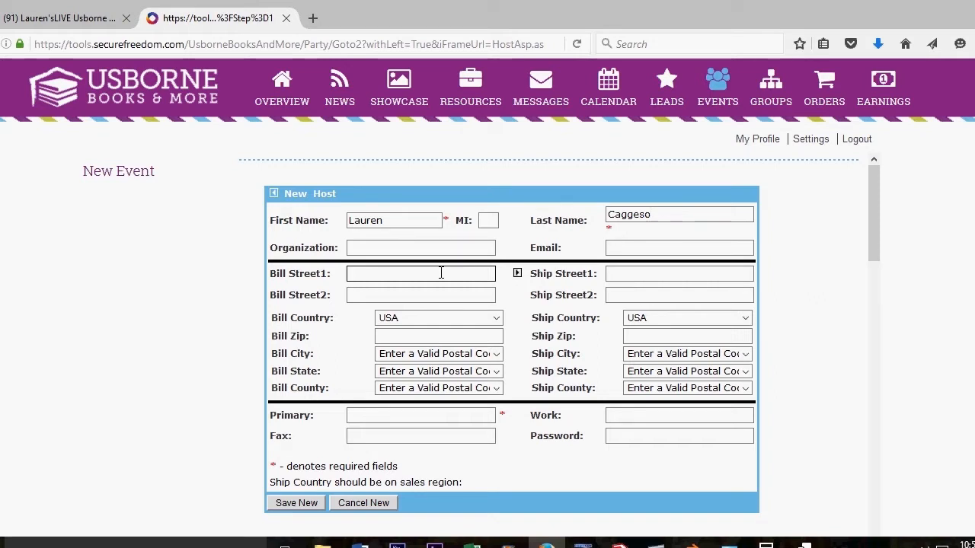
{"action": "type", "text": "123 MainSt."}
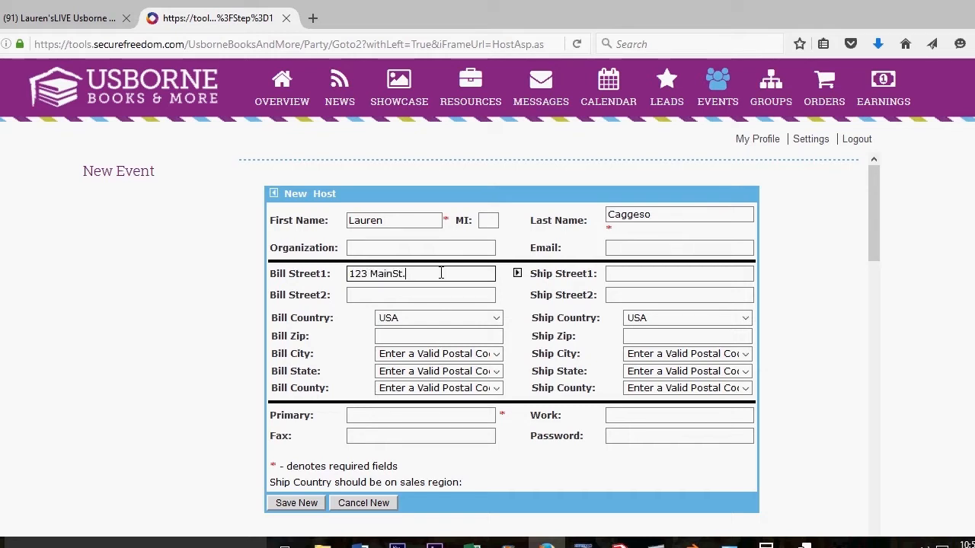
{"action": "key", "text": "Left"}
{"action": "key", "text": "Left"}
{"action": "key", "text": "Left"}
{"action": "left_click", "coordinate": [425, 340]}
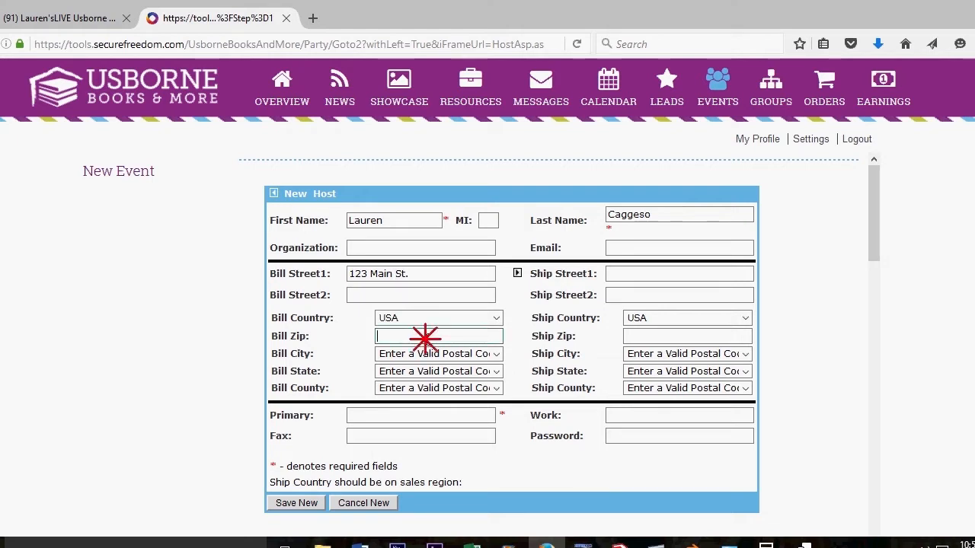
{"action": "type", "text": "16507"}
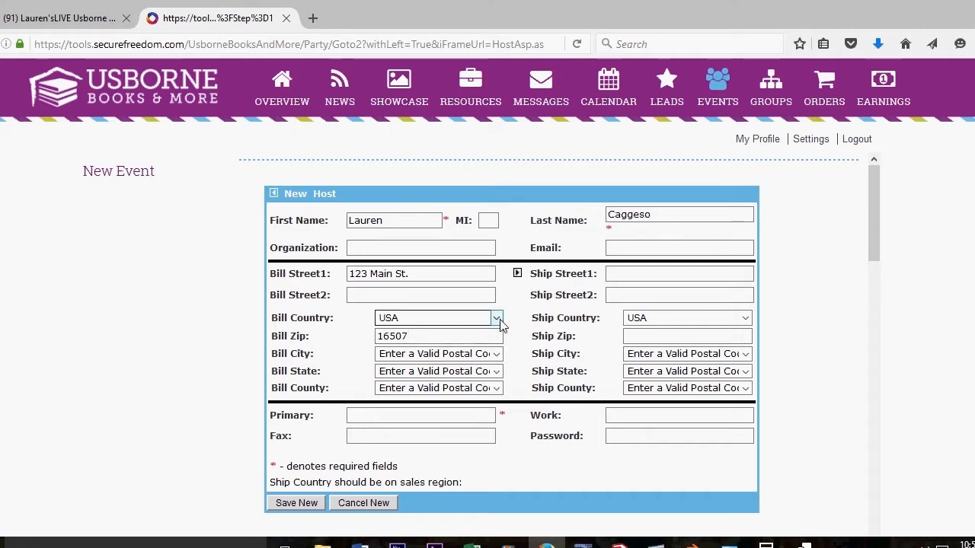
{"action": "left_click", "coordinate": [518, 274]}
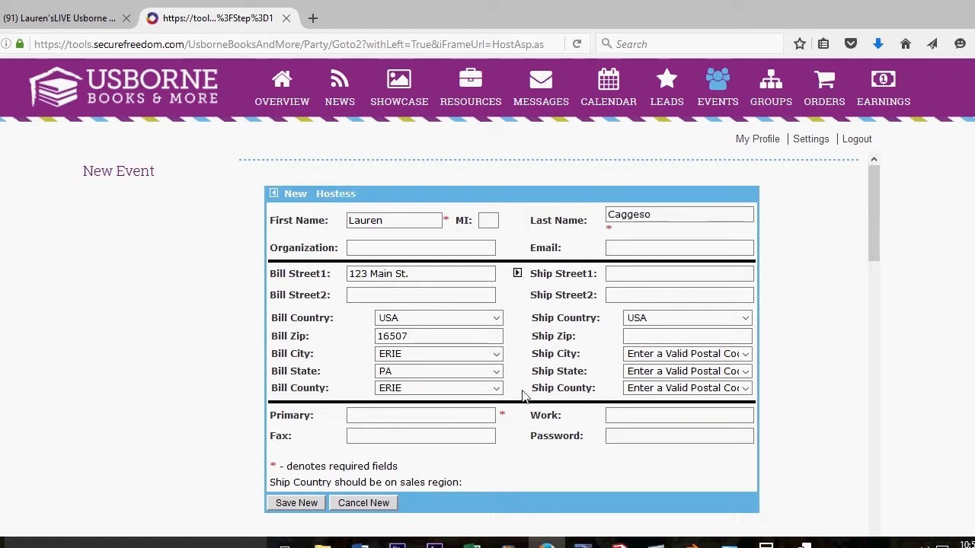
Step: Add the host's primary phone number and save the new host
{"action": "left_click", "coordinate": [487, 415]}
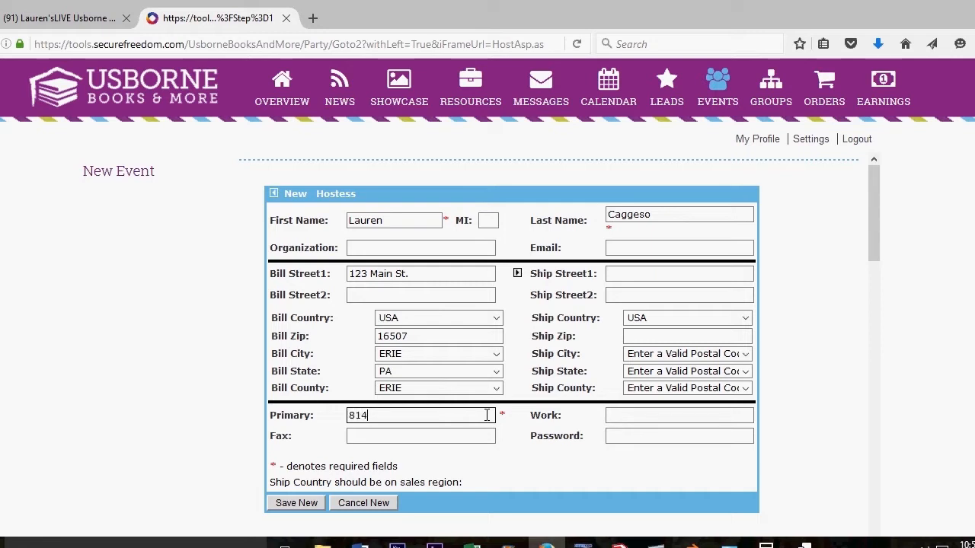
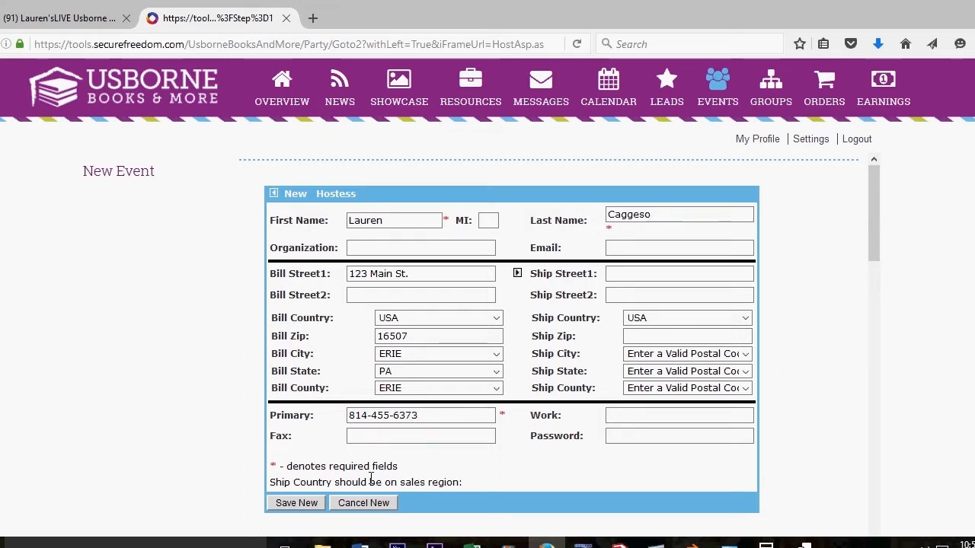
{"action": "left_click", "coordinate": [296, 503]}
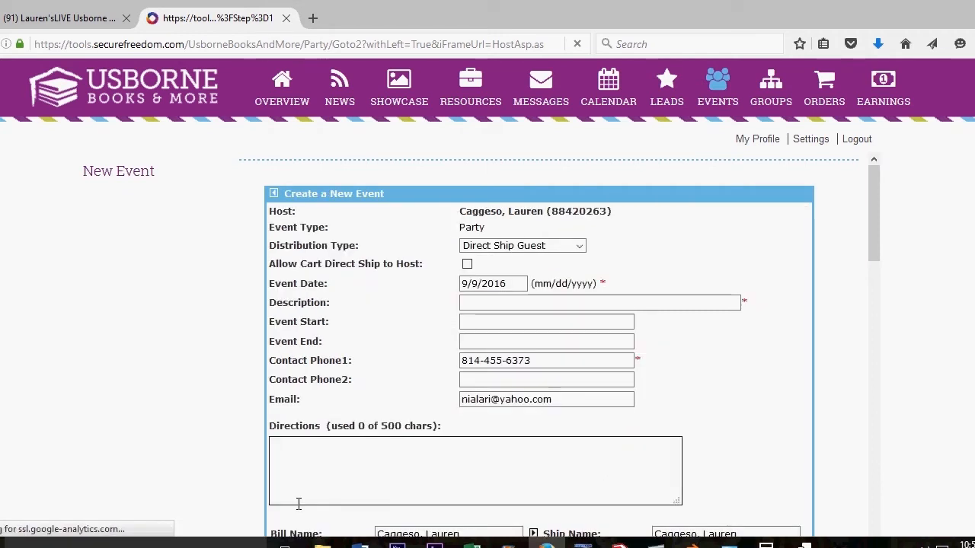
Step: Keep Direct Ship Guest distribution, change the date to 9/12/2016, and describe it as the host's party
{"action": "left_click", "coordinate": [580, 248]}
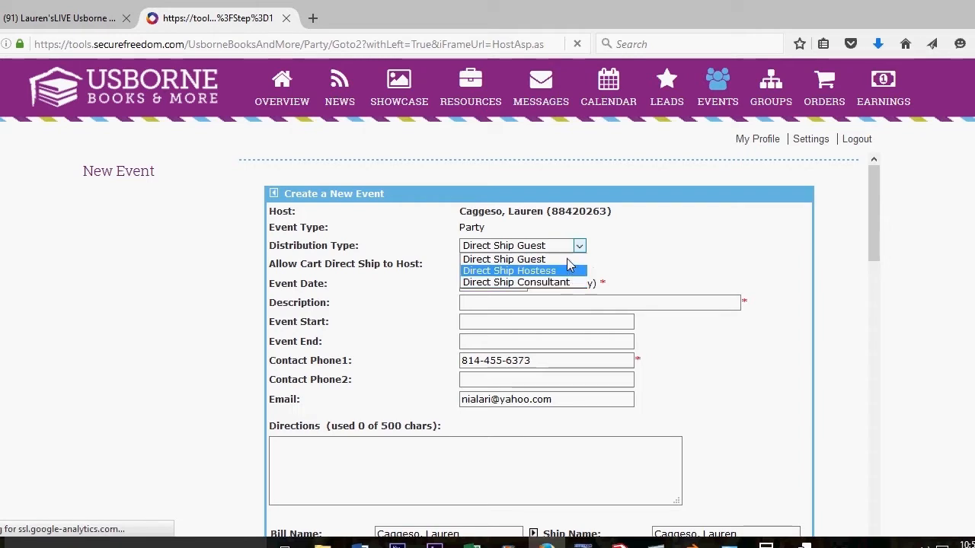
{"action": "left_click", "coordinate": [543, 260]}
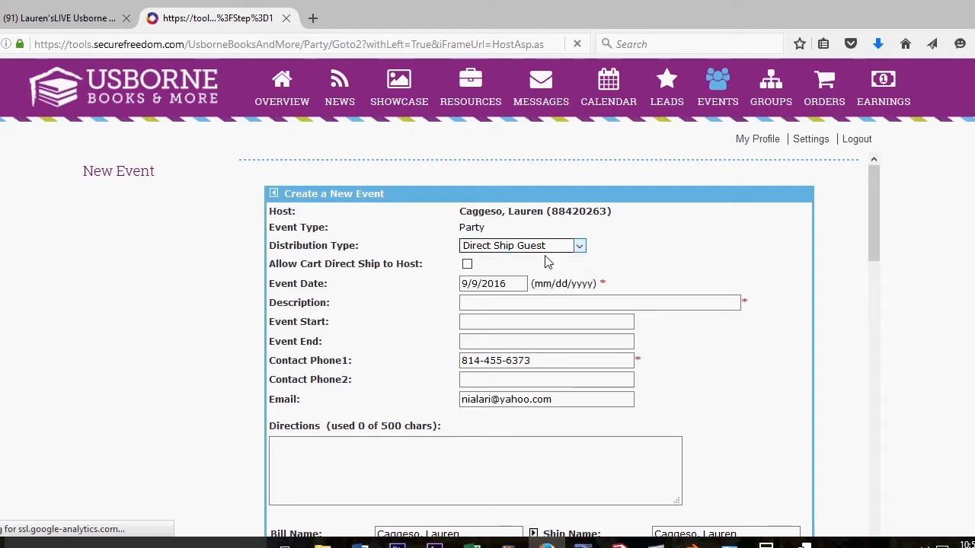
{"action": "left_click", "coordinate": [467, 280]}
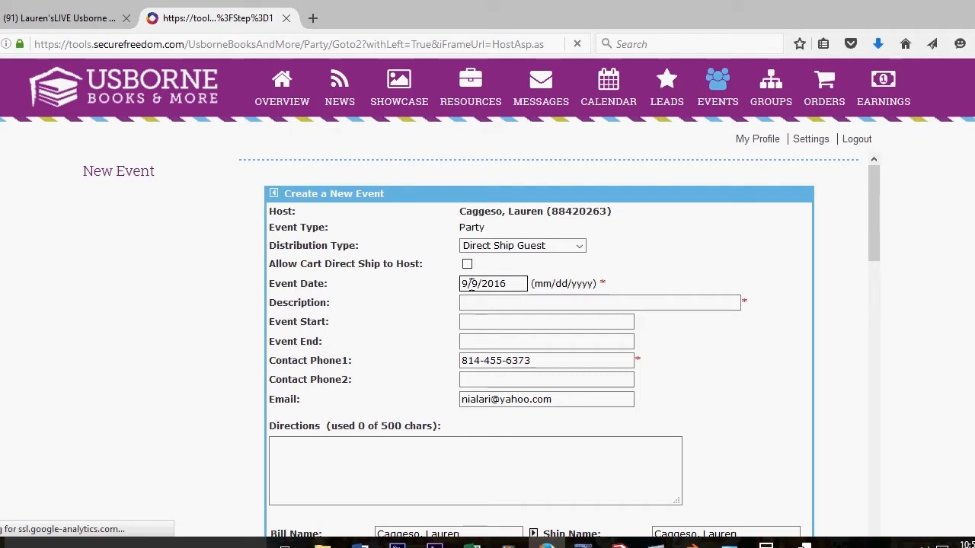
{"action": "key", "text": "BackSpace"}
{"action": "key", "text": "BackSpace"}
{"action": "type", "text": "12/"}
{"action": "left_click", "coordinate": [475, 302]}
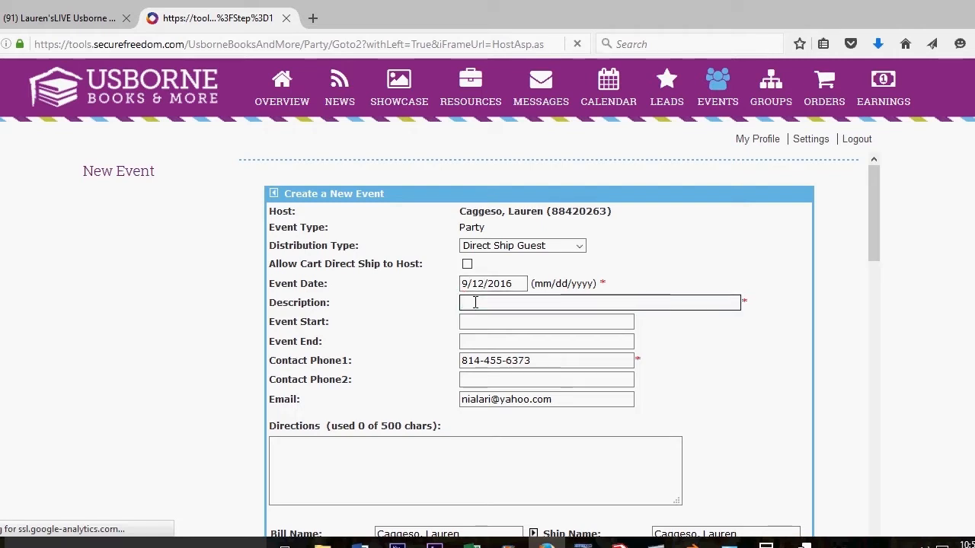
{"action": "type", "text": "Lauren's party"}
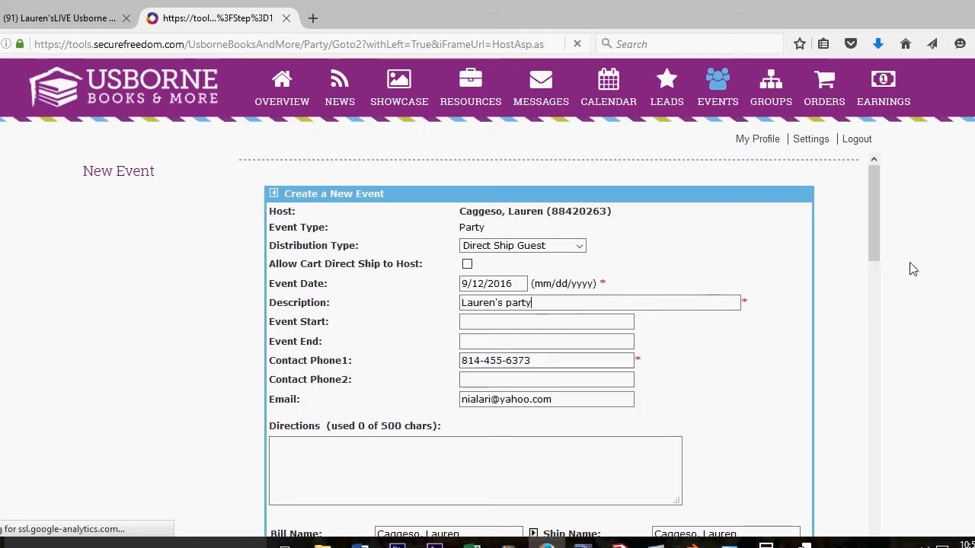
Step: Copy the billing address into every shipping field and bring Save New into view
{"action": "left_click_drag", "start_coordinate": [876, 238], "coordinate": [875, 297]}
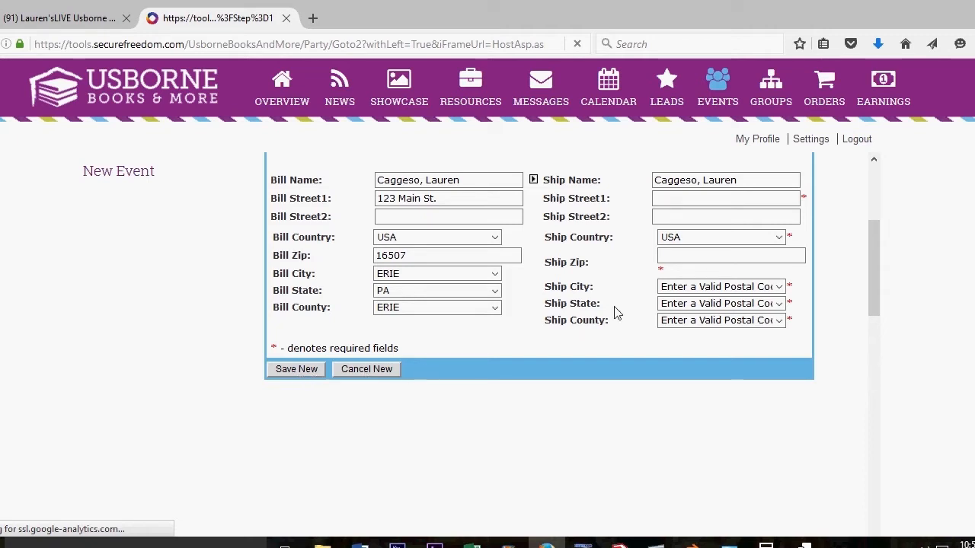
{"action": "left_click", "coordinate": [691, 256]}
{"action": "left_click", "coordinate": [533, 180]}
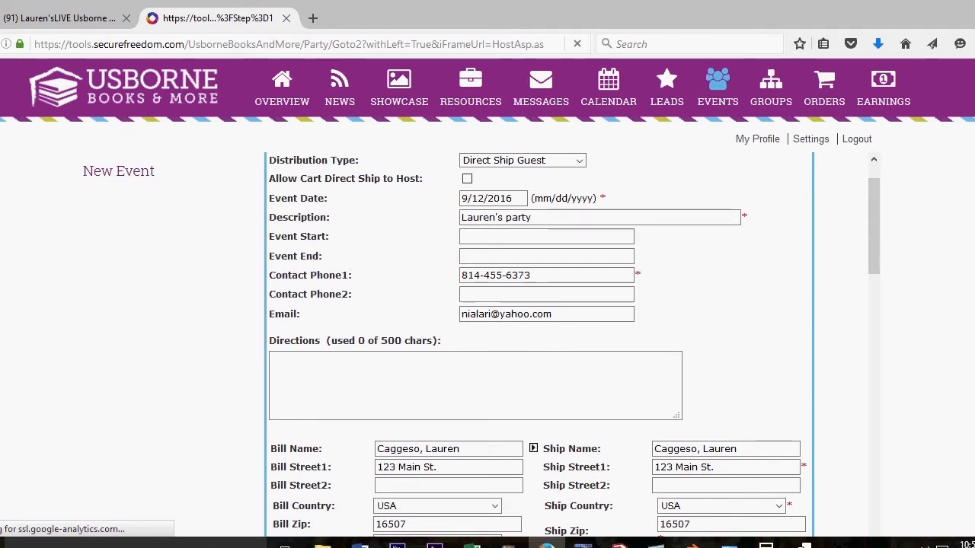
{"action": "scroll", "coordinate": [487, 305], "scroll_direction": "down", "scroll_amount": 2}
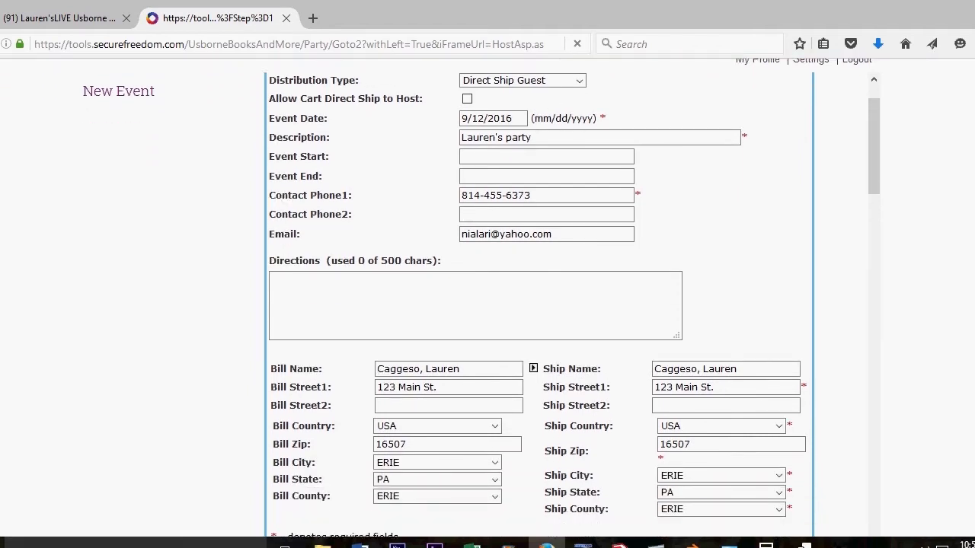
{"action": "scroll", "coordinate": [487, 304], "scroll_direction": "down", "scroll_amount": 2}
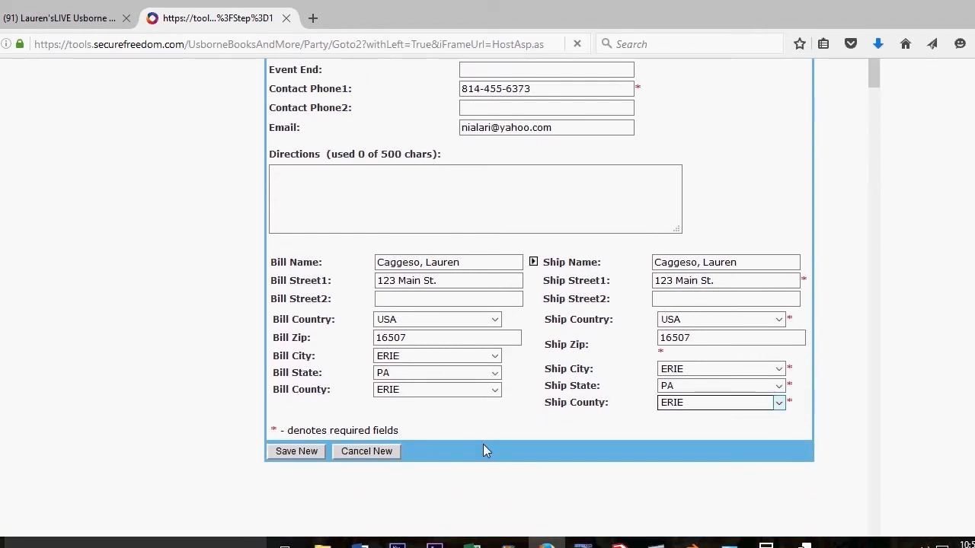
Step: Save the new Party event to open its party summary page
{"action": "left_click", "coordinate": [297, 451]}
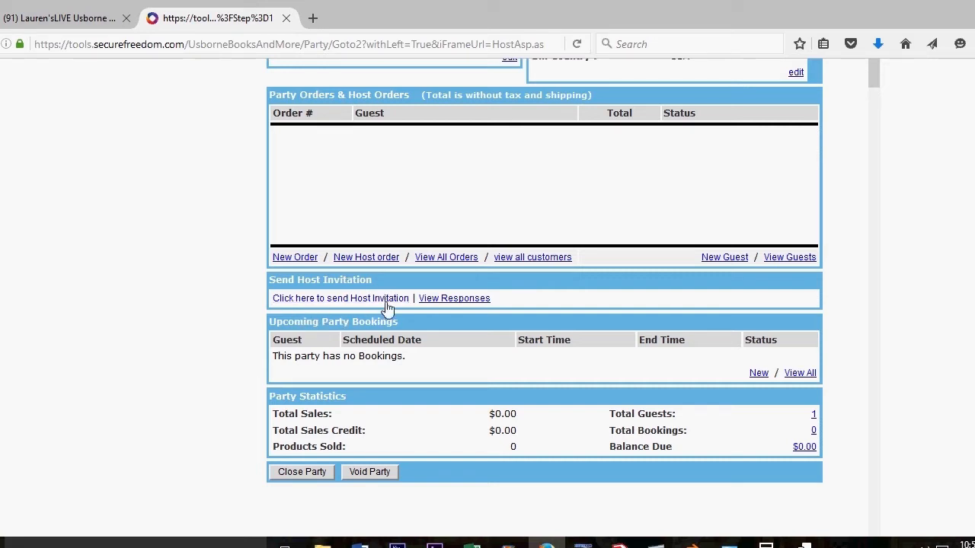
Step: Start the host invitation for the 9/12/2016 party and continue to its email preview
{"action": "left_click", "coordinate": [345, 298]}
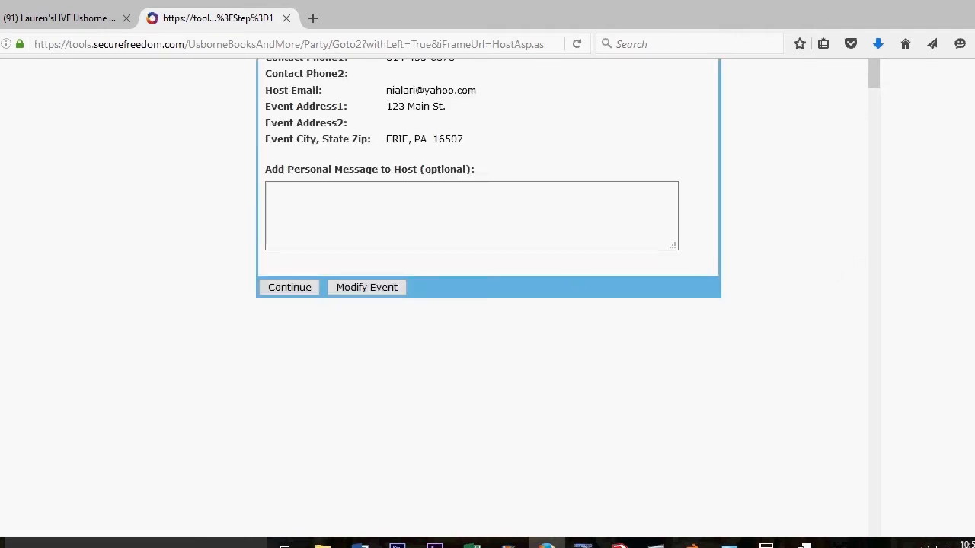
{"action": "scroll", "coordinate": [487, 229], "scroll_direction": "up", "scroll_amount": 3}
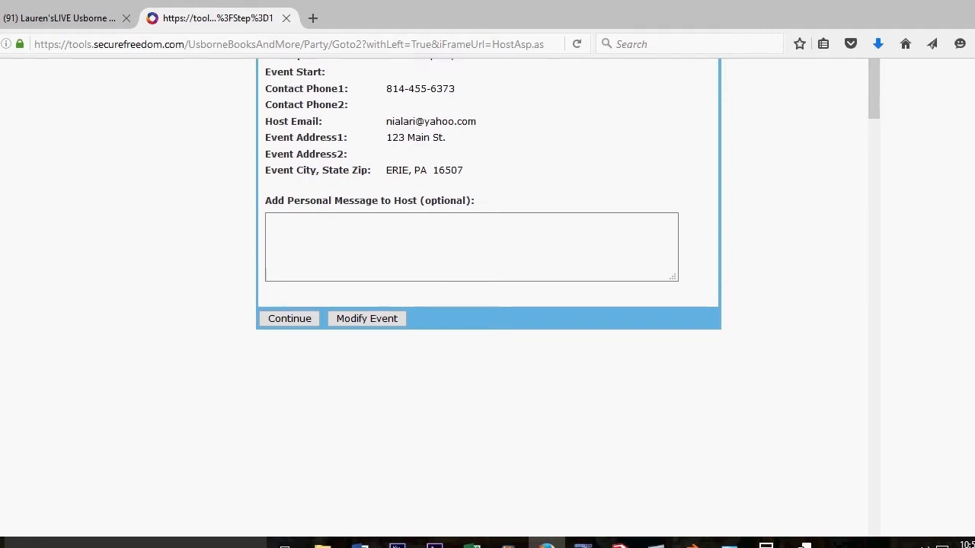
{"action": "scroll", "coordinate": [495, 241], "scroll_direction": "up", "scroll_amount": 2}
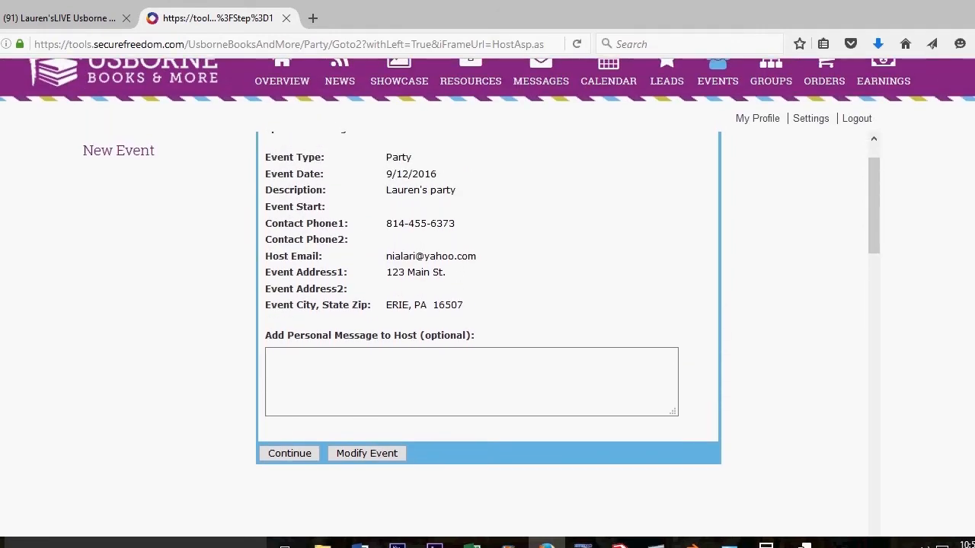
{"action": "scroll", "coordinate": [487, 272], "scroll_direction": "up", "scroll_amount": 1}
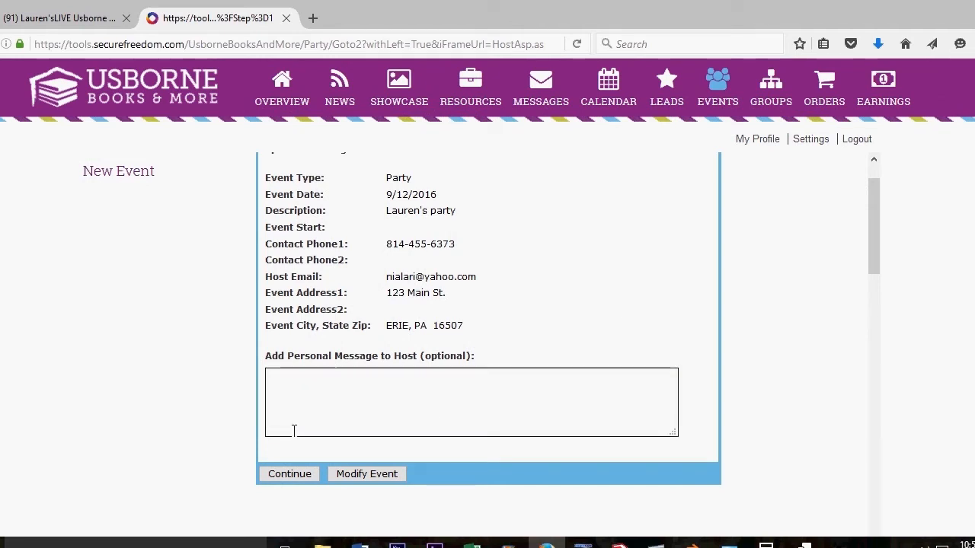
{"action": "left_click", "coordinate": [283, 479]}
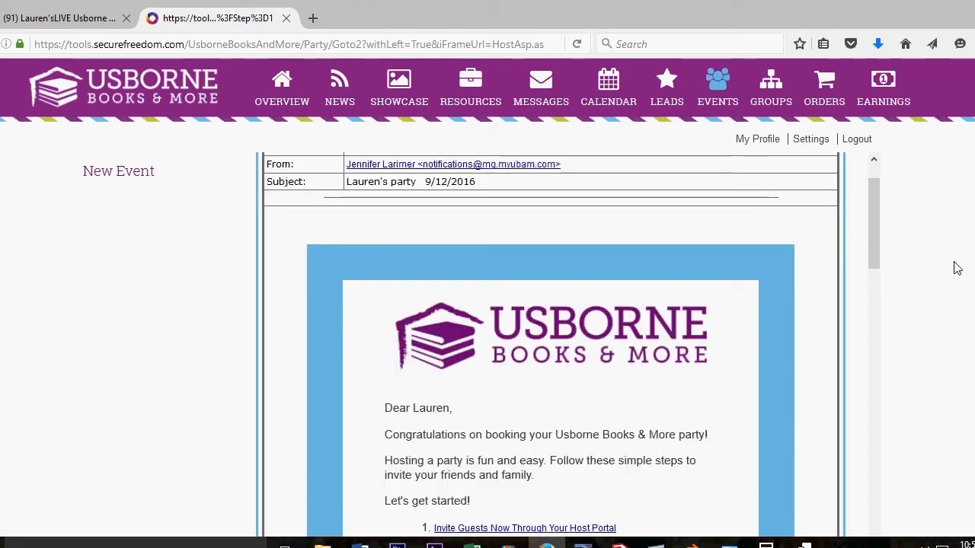
Step: Review the invitation email preview and send it to the host
{"action": "scroll", "coordinate": [487, 304], "scroll_direction": "down", "scroll_amount": 2}
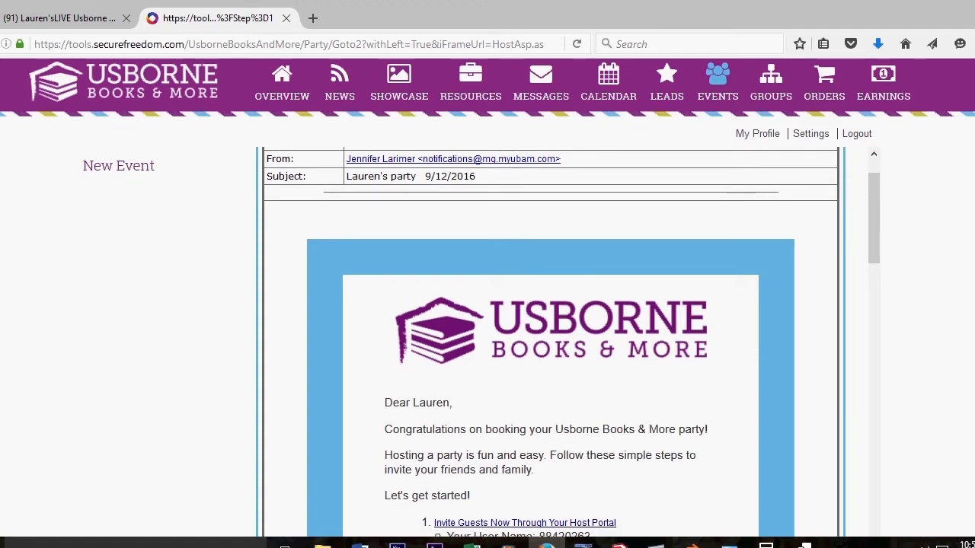
{"action": "scroll", "coordinate": [487, 304], "scroll_direction": "down", "scroll_amount": 2}
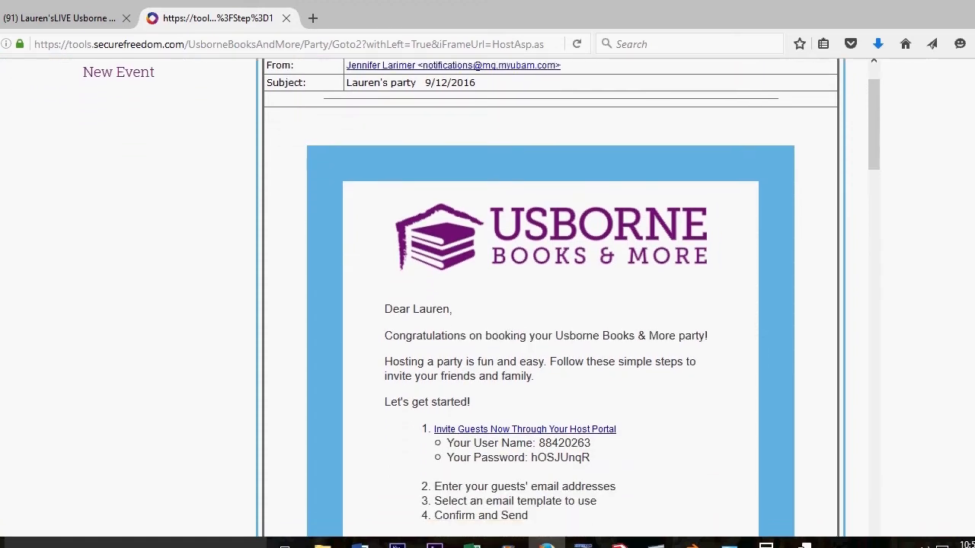
{"action": "scroll", "coordinate": [550, 305], "scroll_direction": "down", "scroll_amount": 4}
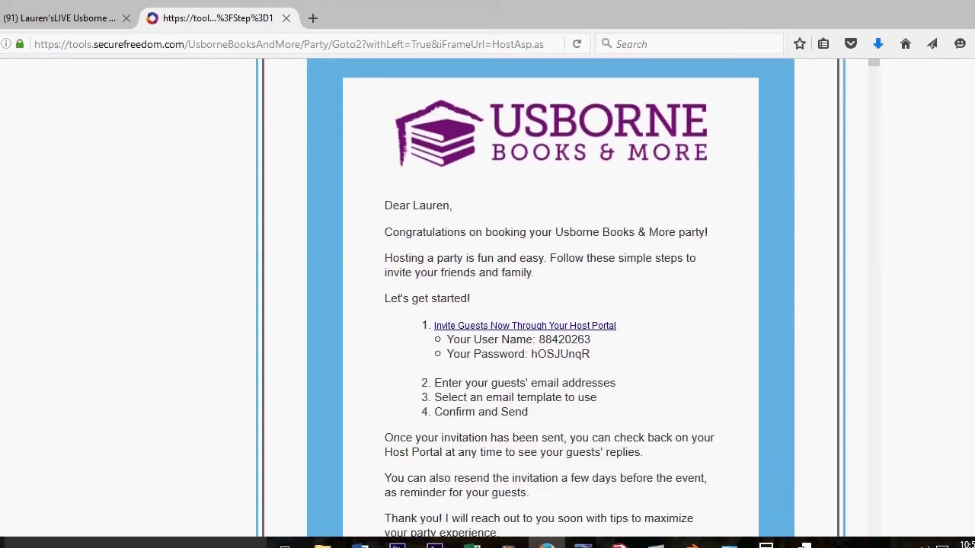
{"action": "scroll", "coordinate": [532, 296], "scroll_direction": "down", "scroll_amount": 1}
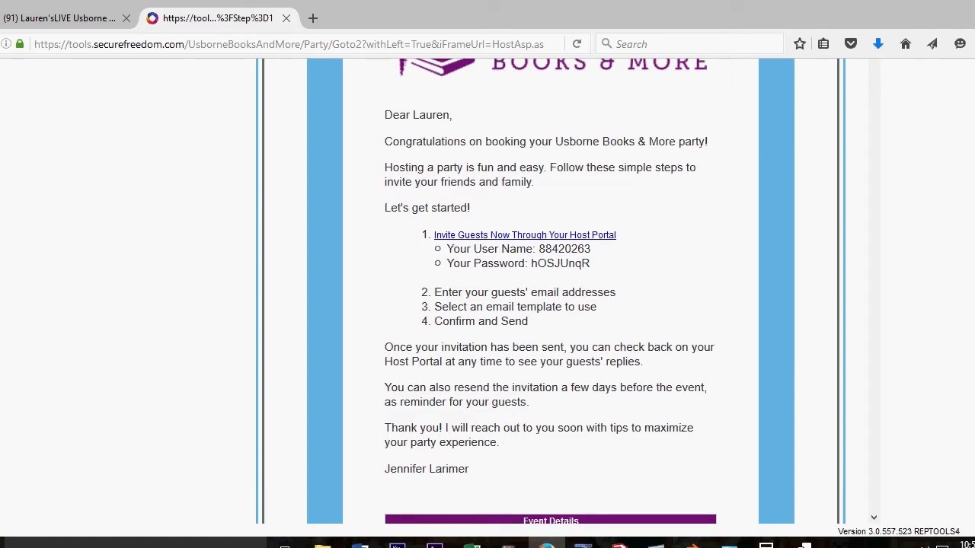
{"action": "scroll", "coordinate": [549, 304], "scroll_direction": "up", "scroll_amount": 4}
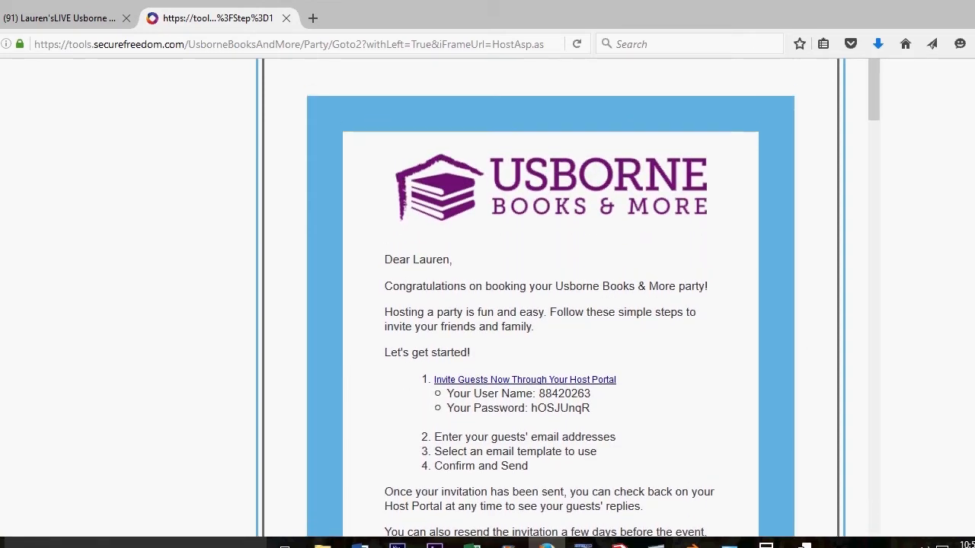
{"action": "scroll", "coordinate": [550, 304], "scroll_direction": "up", "scroll_amount": 4}
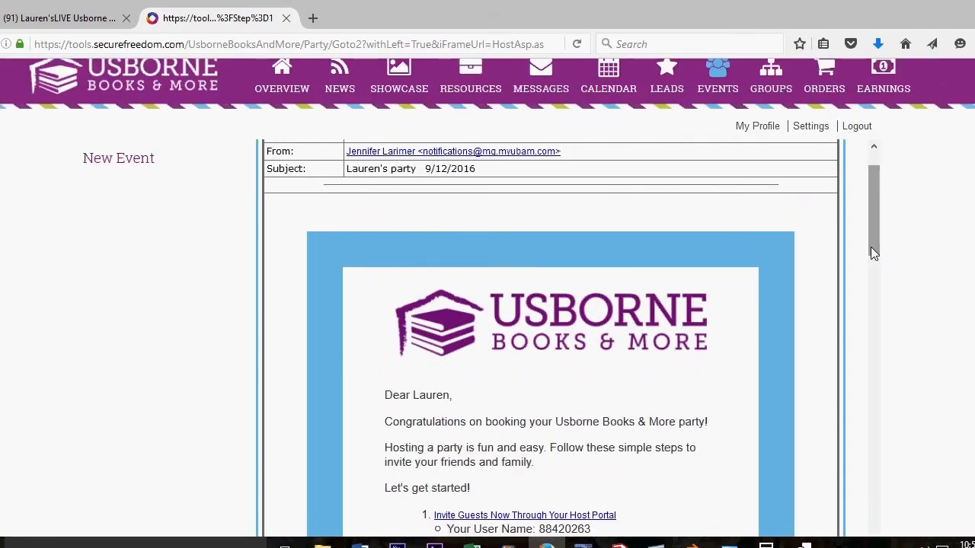
{"action": "left_click_drag", "start_coordinate": [876, 237], "coordinate": [869, 351]}
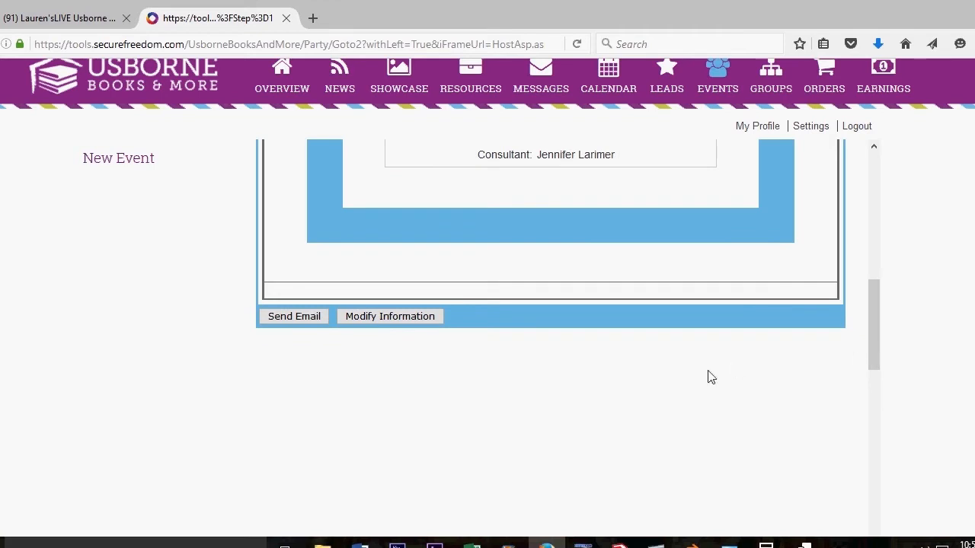
{"action": "left_click", "coordinate": [295, 317]}
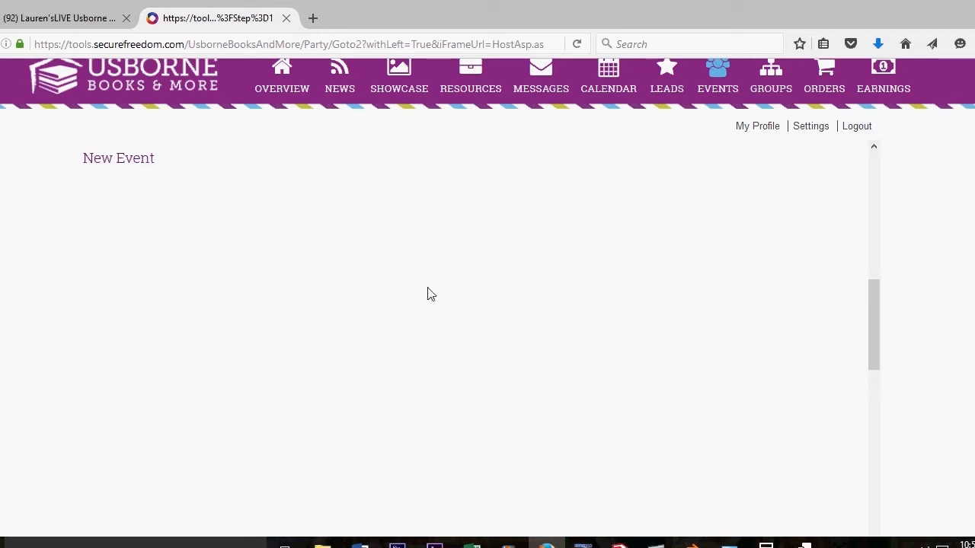
Step: Leave the invitation confirmation and look over the party page's host and address panels
{"action": "mouse_move", "coordinate": [875, 306]}
{"action": "left_mouse_down"}
{"action": "mouse_move", "coordinate": [876, 157]}
{"action": "mouse_move", "coordinate": [882, 167]}
{"action": "left_mouse_up"}
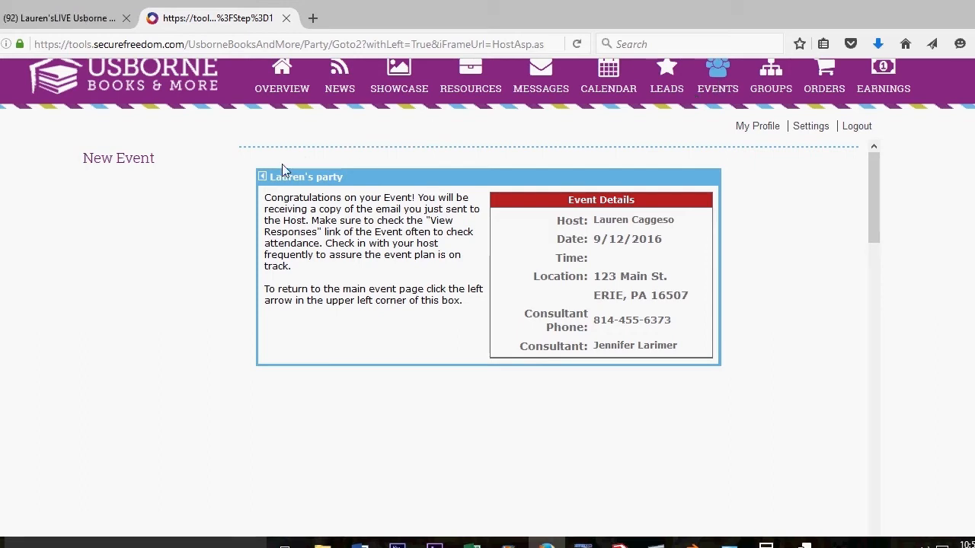
{"action": "left_click", "coordinate": [262, 176]}
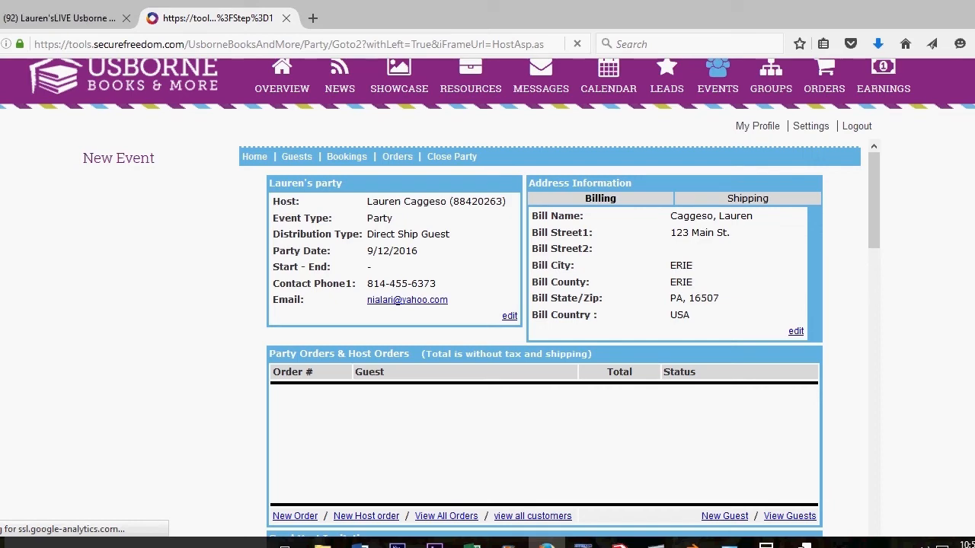
{"action": "scroll", "coordinate": [544, 304], "scroll_direction": "down", "scroll_amount": 2}
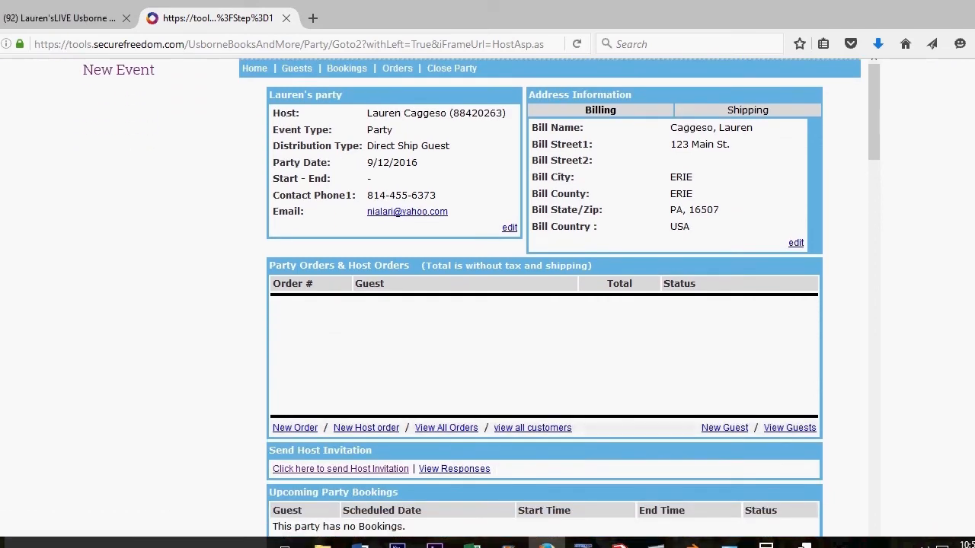
{"action": "scroll", "coordinate": [545, 304], "scroll_direction": "down", "scroll_amount": 1}
{"action": "scroll", "coordinate": [545, 304], "scroll_direction": "down", "scroll_amount": 2}
{"action": "scroll", "coordinate": [545, 305], "scroll_direction": "down", "scroll_amount": 1}
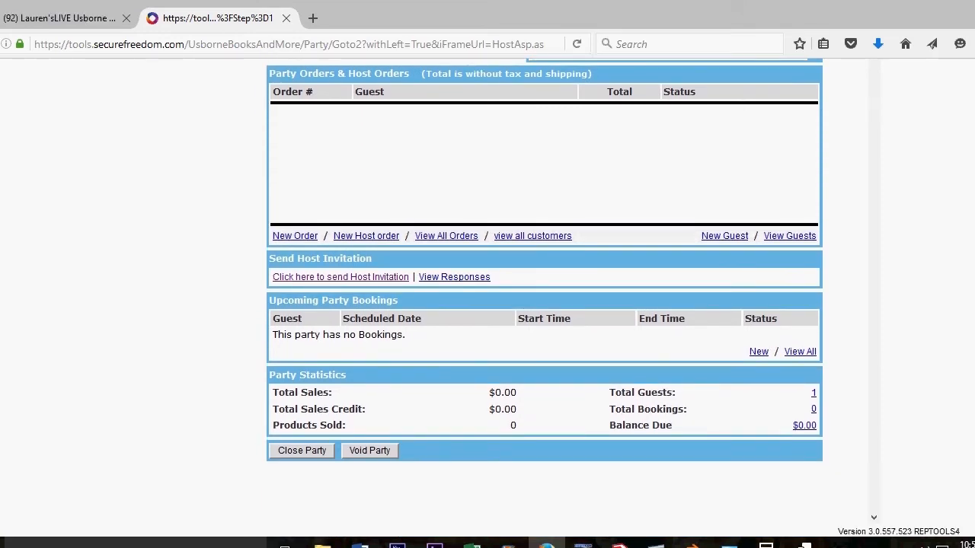
{"action": "scroll", "coordinate": [544, 297], "scroll_direction": "up", "scroll_amount": 3}
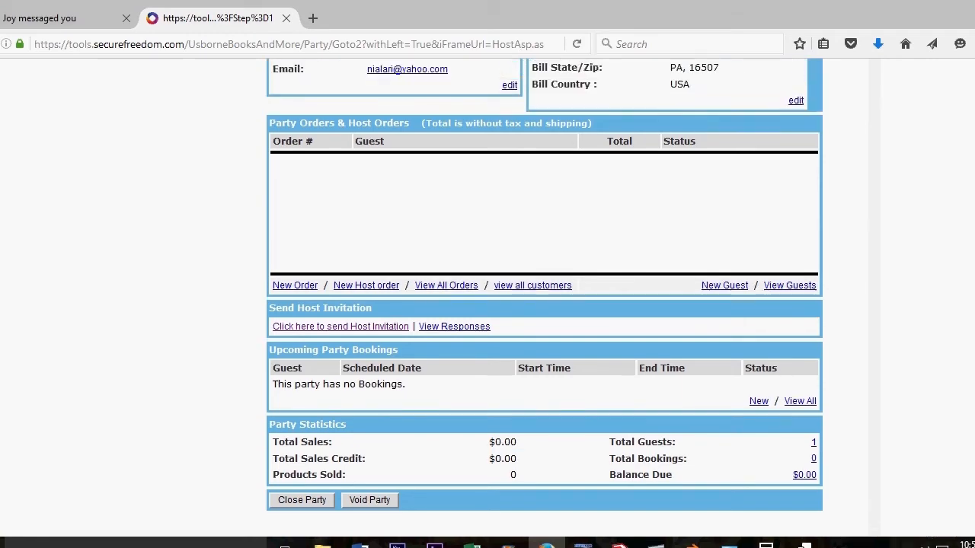
{"action": "scroll", "coordinate": [544, 297], "scroll_direction": "up", "scroll_amount": 2}
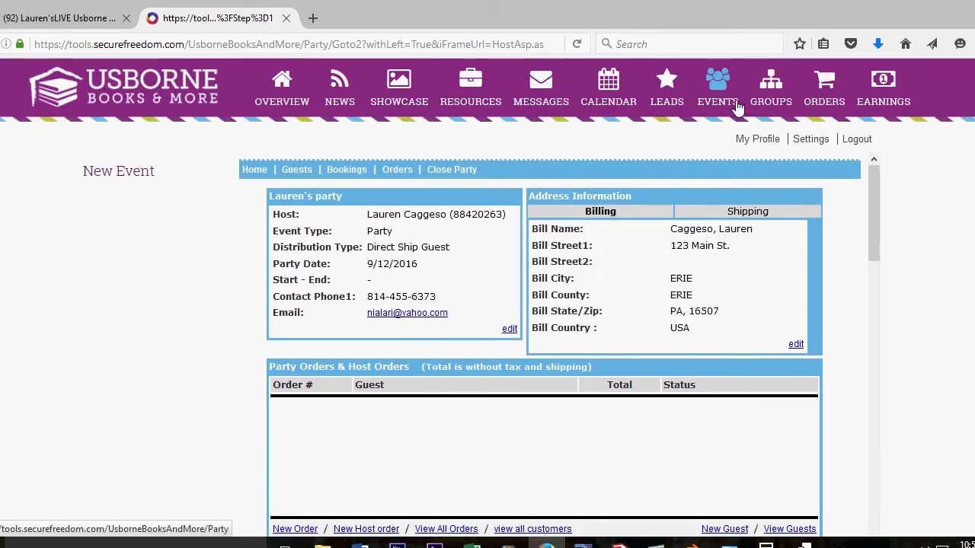
Step: Open Facebook's upcoming events list and begin a new private event
{"action": "left_click", "coordinate": [717, 84]}
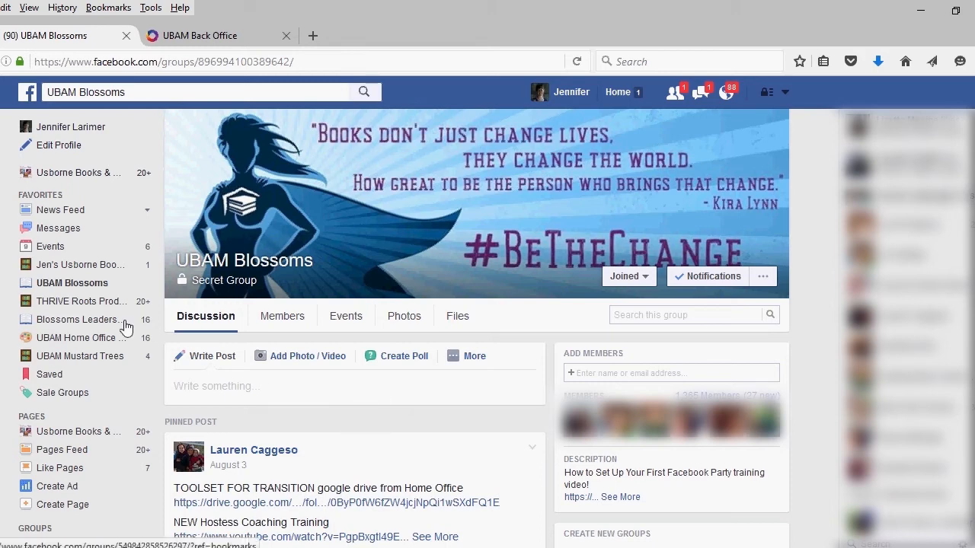
{"action": "left_click", "coordinate": [52, 249]}
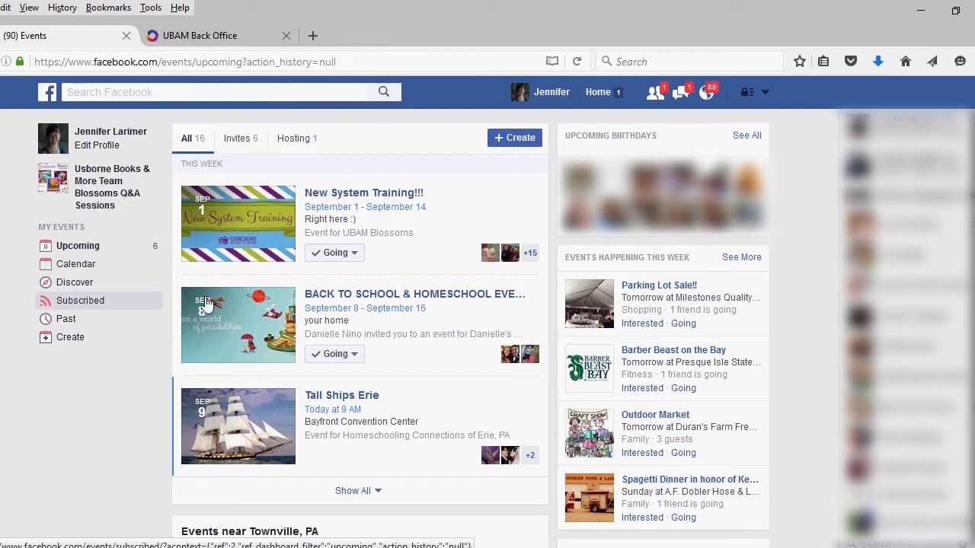
{"action": "left_click", "coordinate": [517, 140]}
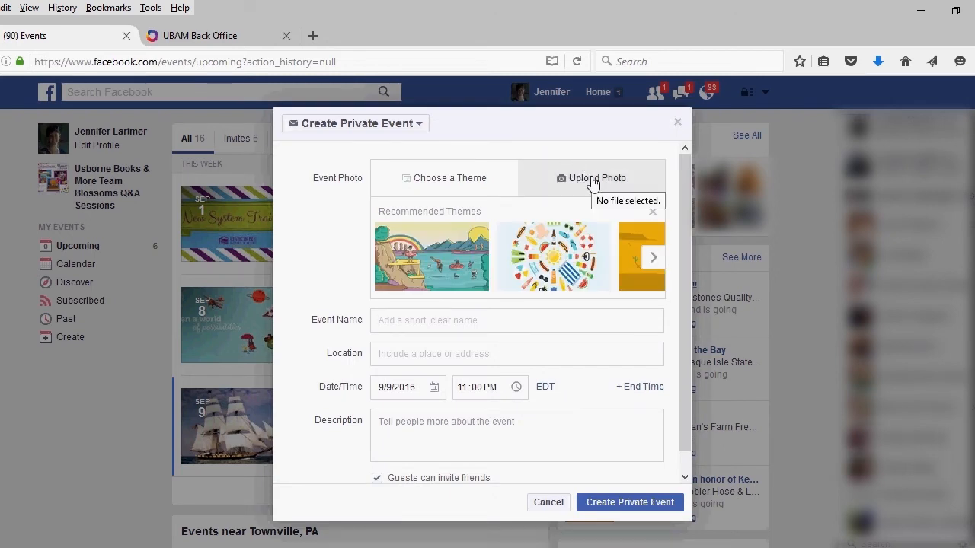
Step: Upload the Usborne party image and title the event with the host's name plus 'LIVE Usborne FaceBOOK Party!'
{"action": "left_click", "coordinate": [592, 183]}
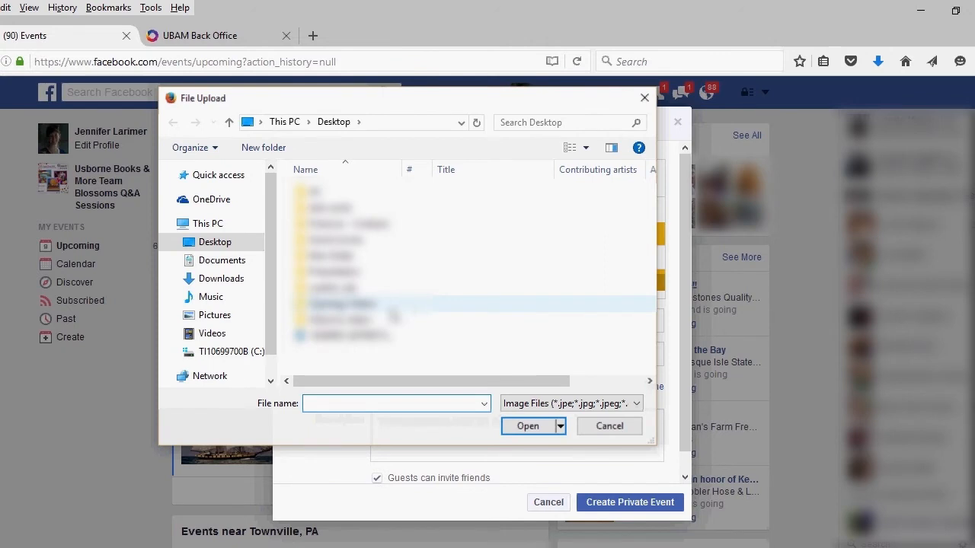
{"action": "double_click", "coordinate": [368, 337]}
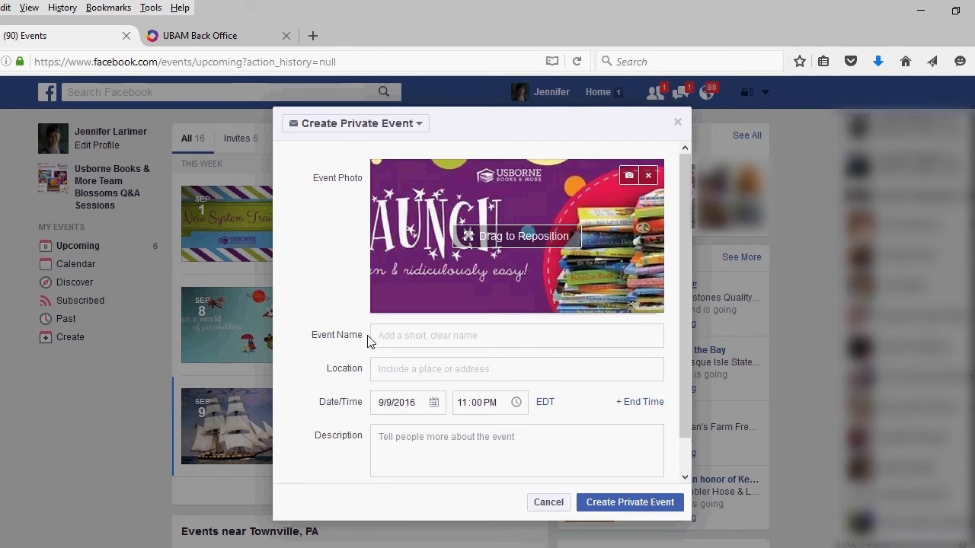
{"action": "left_click", "coordinate": [392, 339]}
{"action": "type", "text": "Lauren'sLIV"}
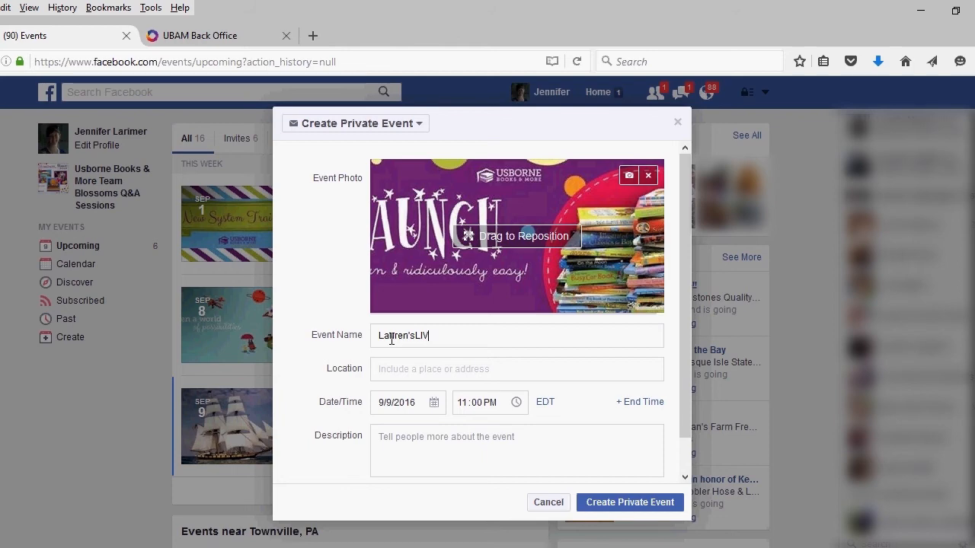
{"action": "type", "text": "E Usborne FaceBO"}
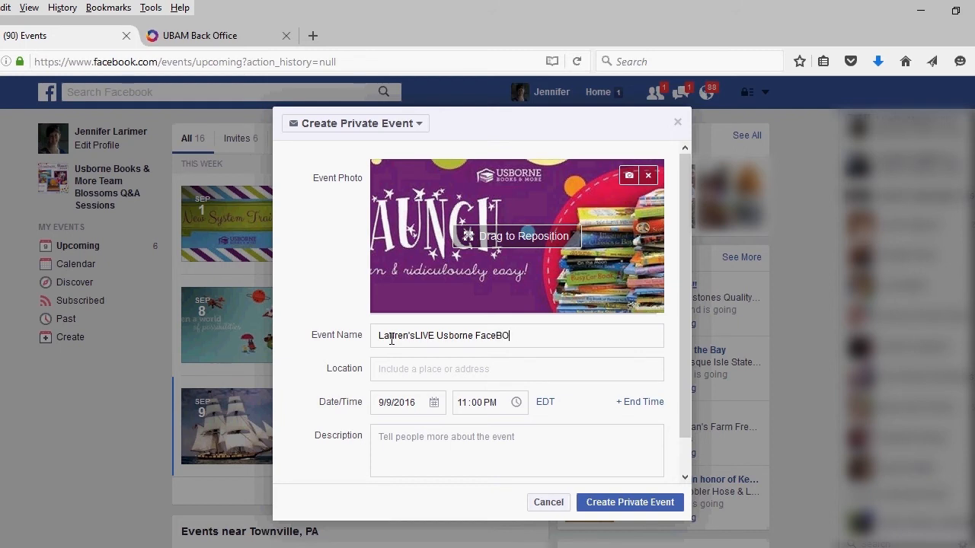
{"action": "type", "text": "OK Par"}
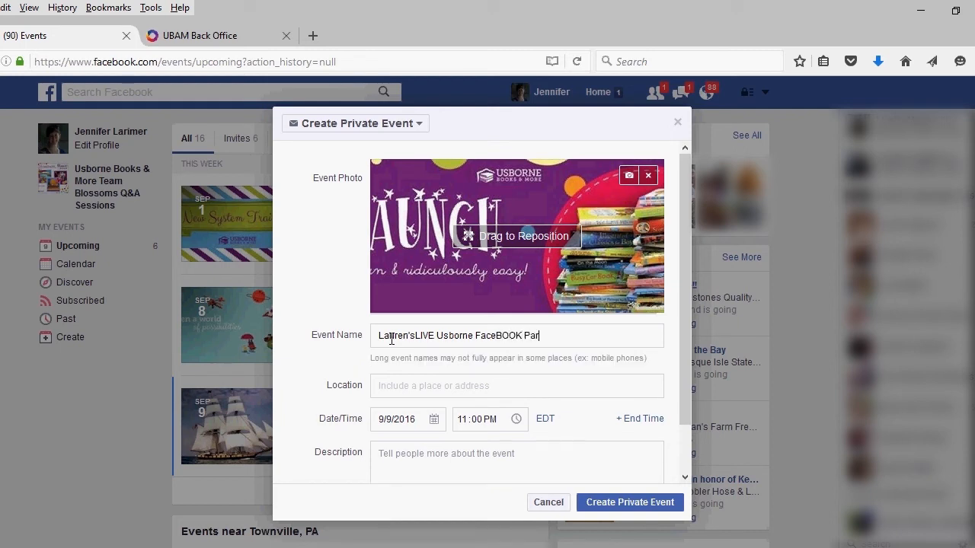
{"action": "type", "text": "ty!"}
{"action": "left_click", "coordinate": [388, 386]}
Step: Set location 'right here on facebook' and schedule the event for 9/12/2016 at 9:00 PM
{"action": "type", "text": "right "}
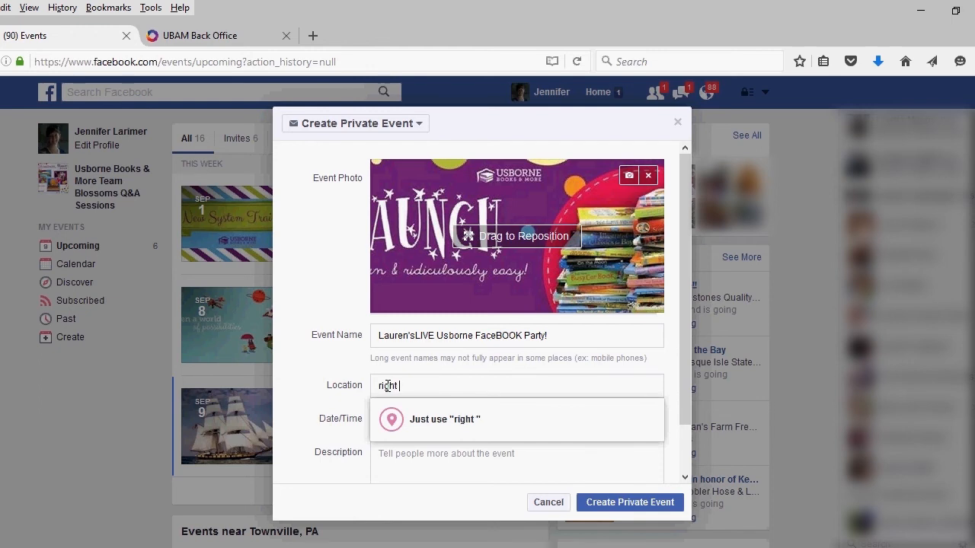
{"action": "type", "text": "here on facebook"}
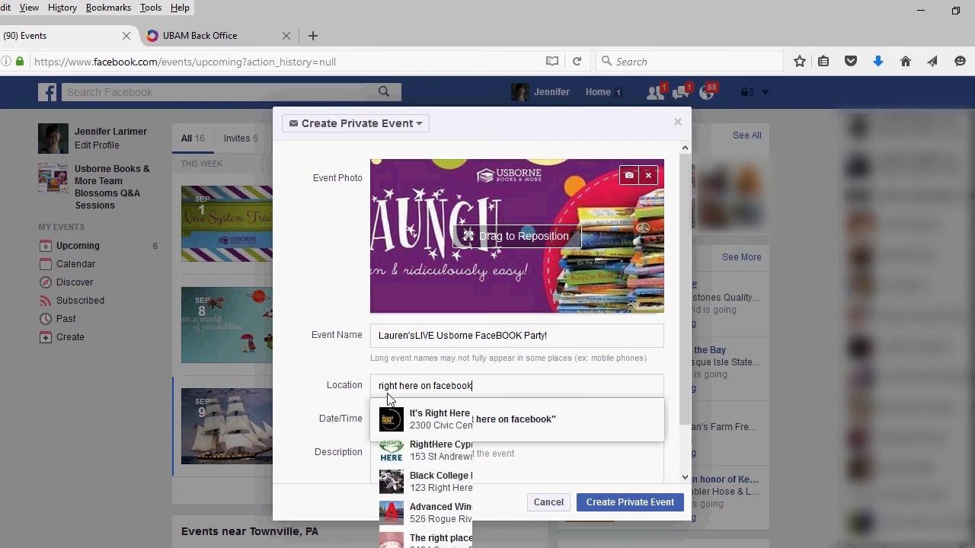
{"action": "left_click", "coordinate": [358, 444]}
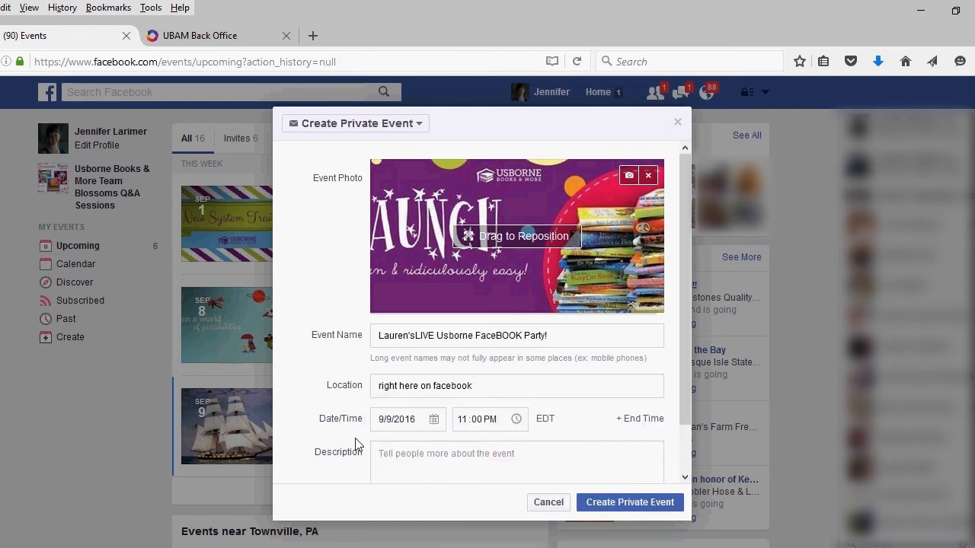
{"action": "left_click", "coordinate": [433, 420]}
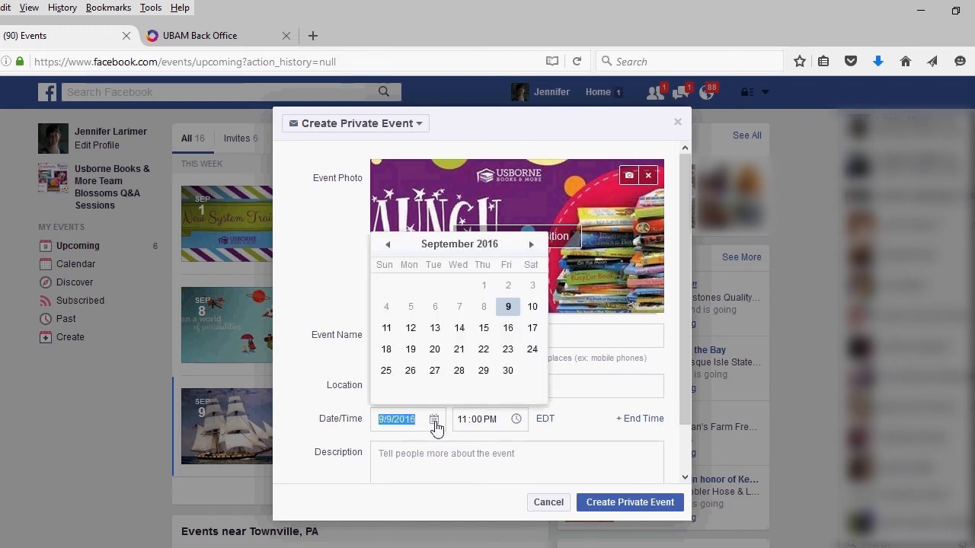
{"action": "left_click", "coordinate": [411, 330]}
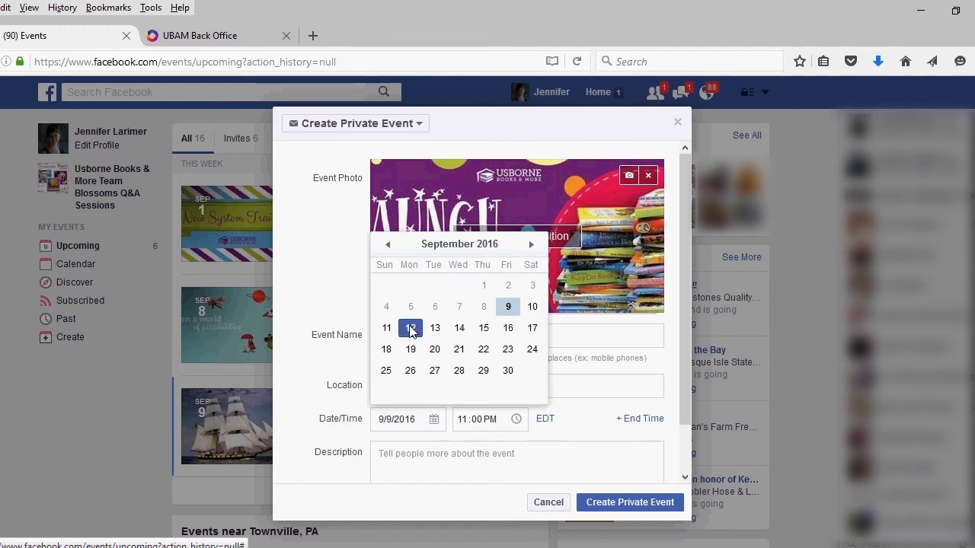
{"action": "left_click", "coordinate": [461, 418]}
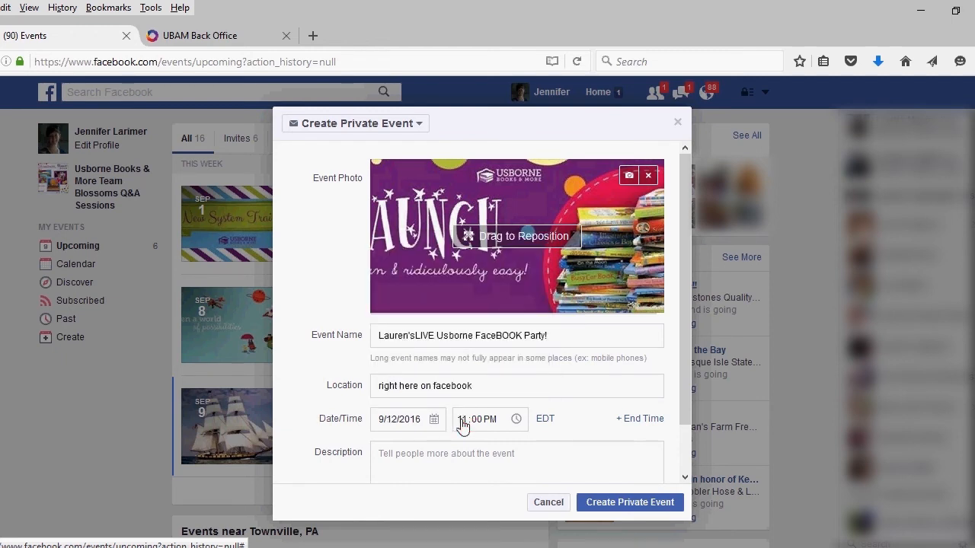
{"action": "left_click", "coordinate": [462, 421]}
{"action": "type", "text": "9"}
{"action": "left_click", "coordinate": [467, 457]}
Step: Add the description 'a fun fast hour to learn all about Usborne books!', stop guests inviting friends, and create the private event
{"action": "type", "text": "a fun fast"}
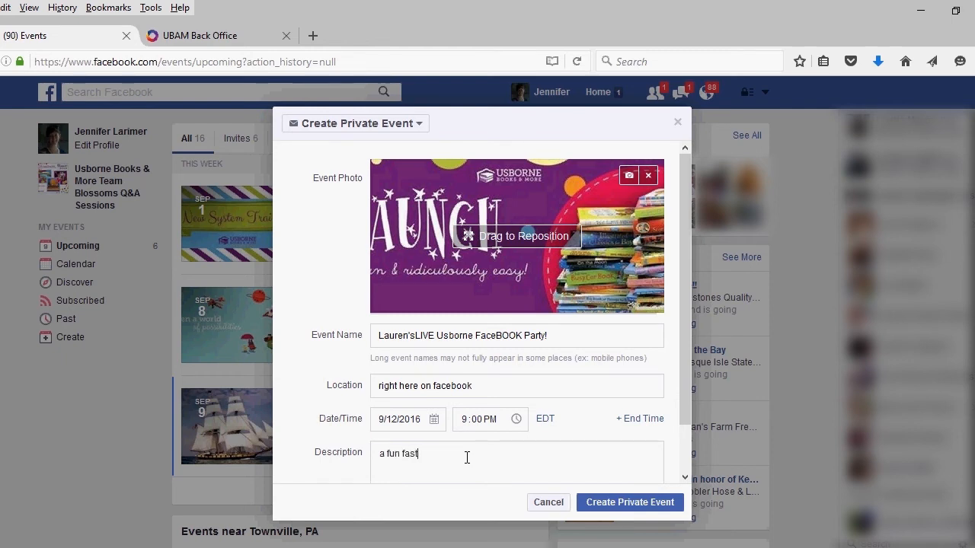
{"action": "type", "text": " hour to learn all about Usborne book"}
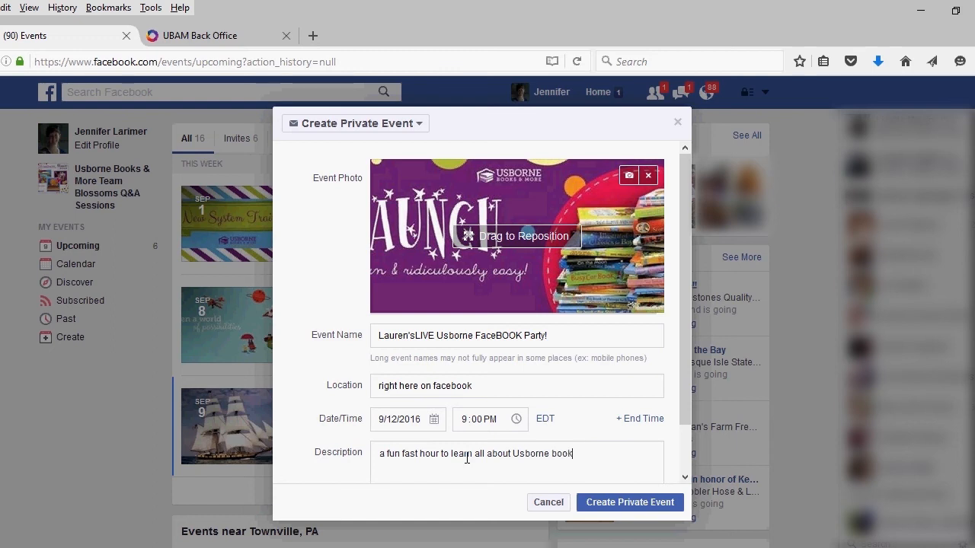
{"action": "type", "text": "s!"}
{"action": "left_click_drag", "start_coordinate": [686, 409], "coordinate": [689, 457]}
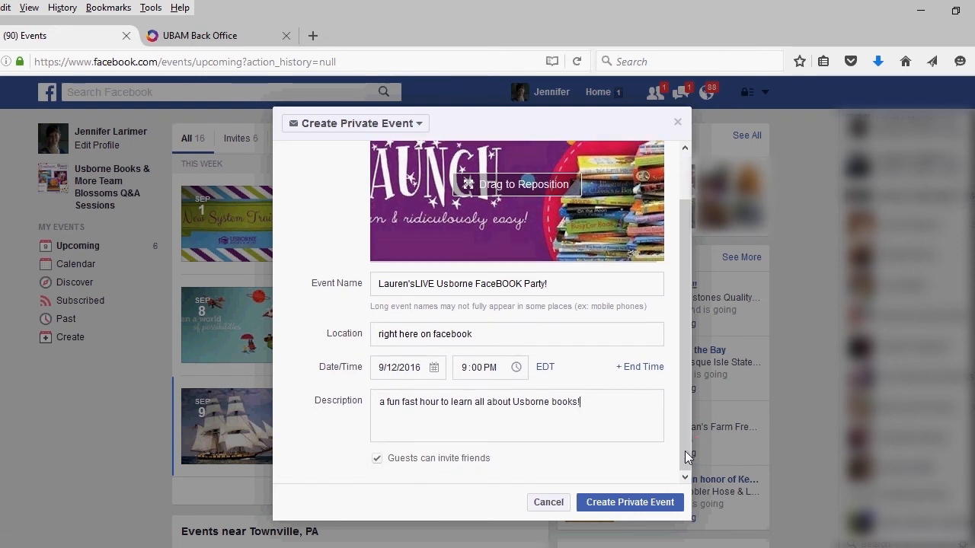
{"action": "left_click", "coordinate": [377, 459]}
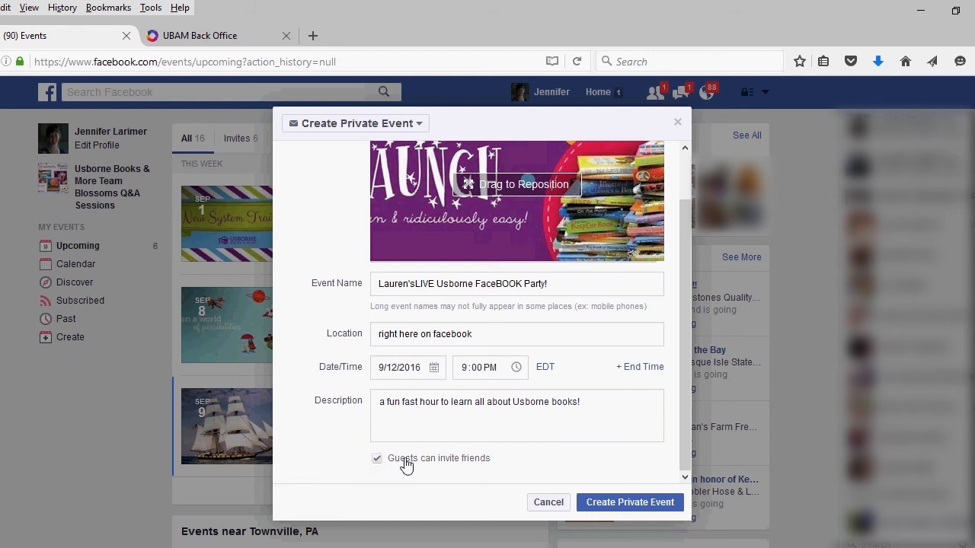
{"action": "left_click", "coordinate": [617, 502]}
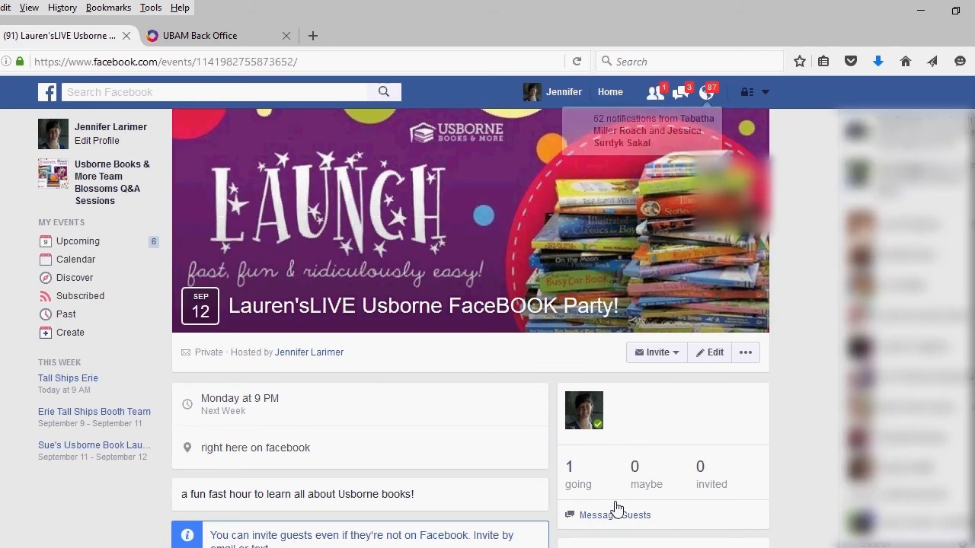
Step: Invite one Facebook friend, found by searching their name, to the event
{"action": "left_click", "coordinate": [671, 354]}
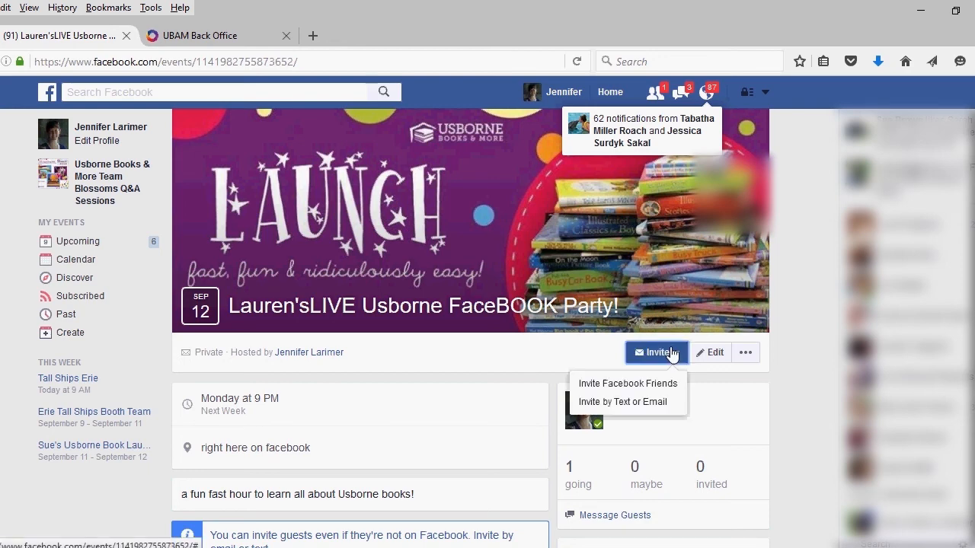
{"action": "left_click", "coordinate": [645, 387]}
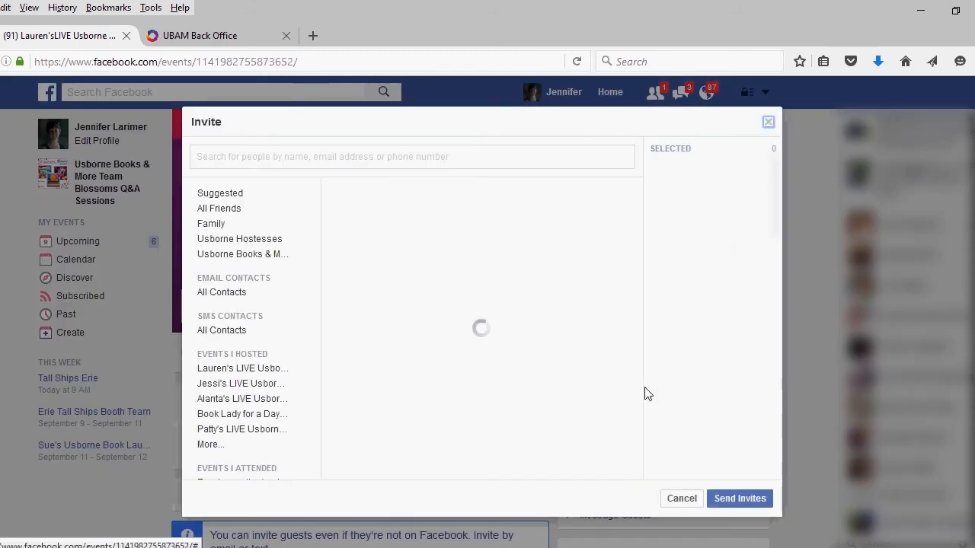
{"action": "left_click", "coordinate": [521, 156]}
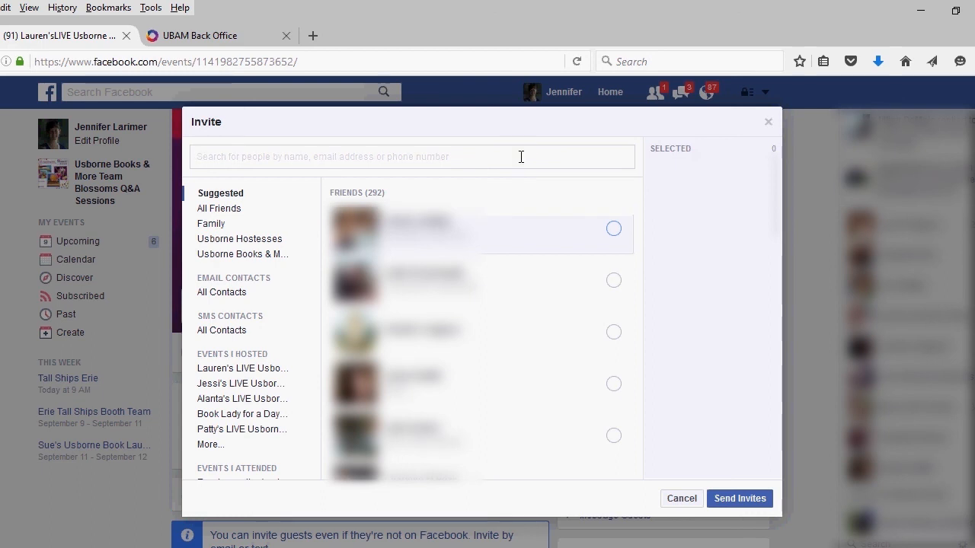
{"action": "type", "text": "lau"}
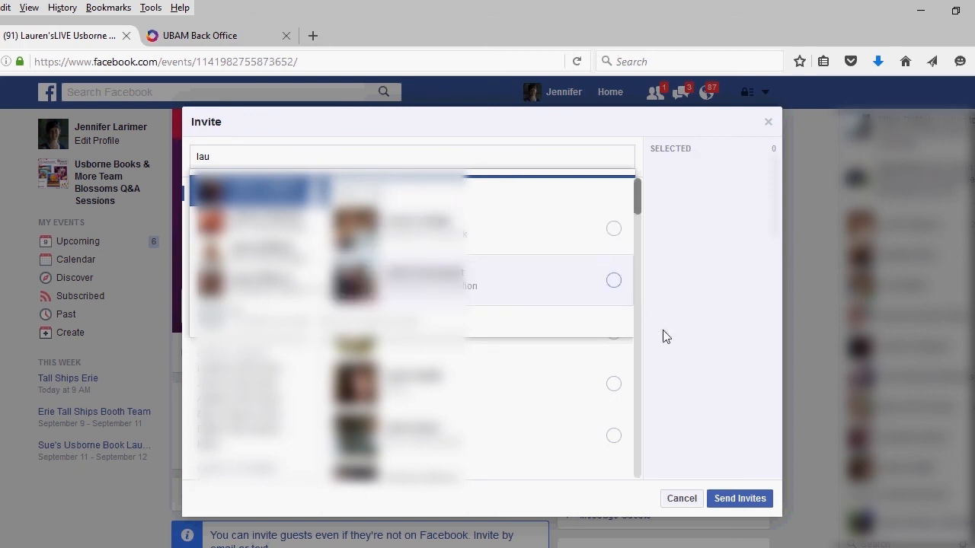
{"action": "left_click", "coordinate": [737, 501]}
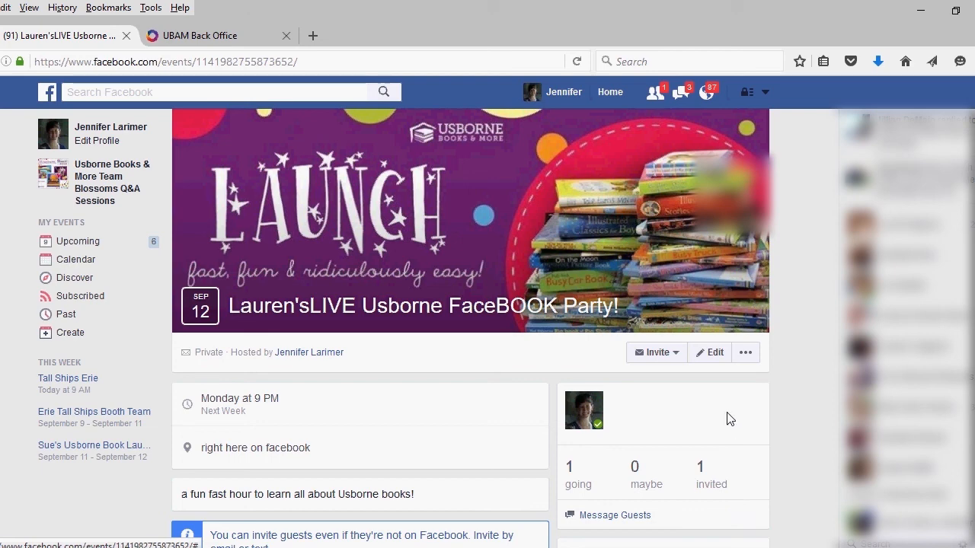
Step: Edit the event name to insert a space before LIVE
{"action": "left_click", "coordinate": [713, 358]}
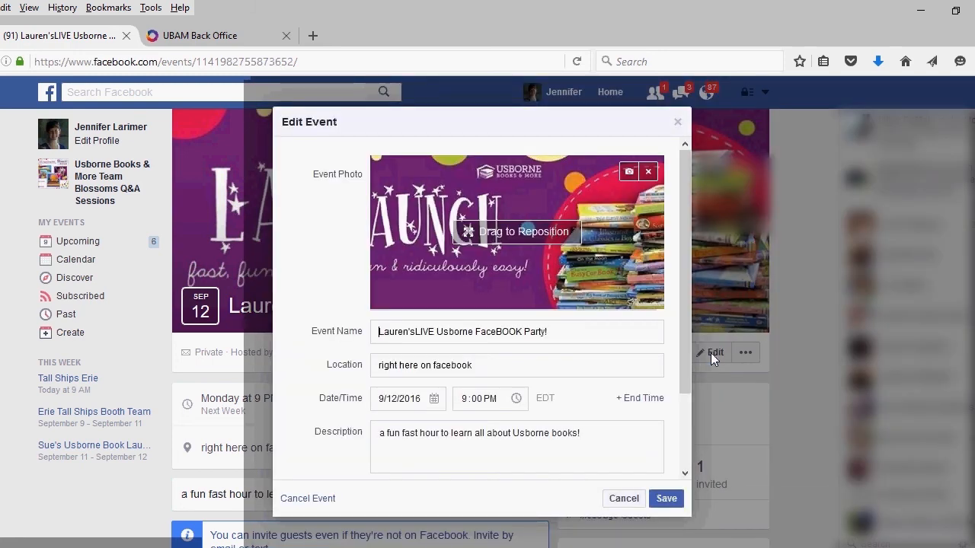
{"action": "left_click", "coordinate": [415, 331]}
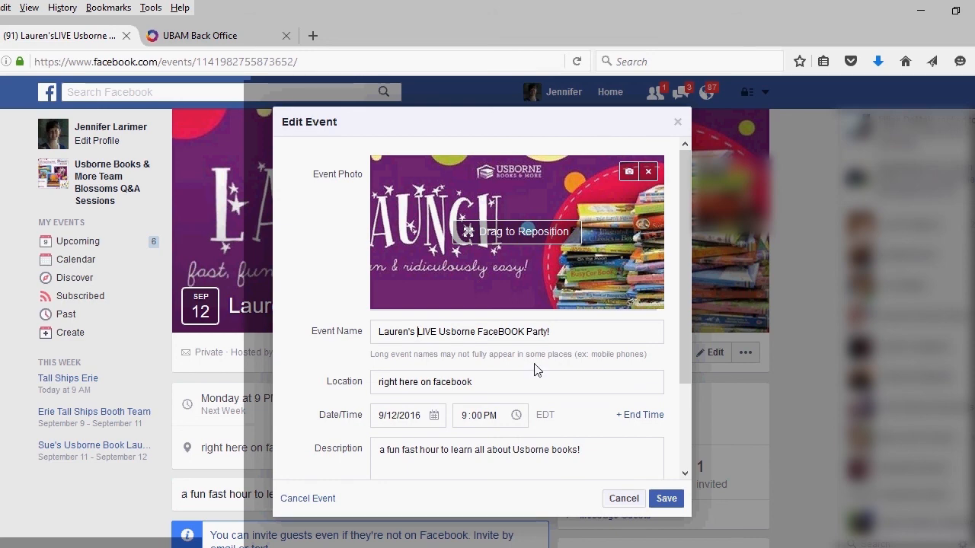
{"action": "left_click", "coordinate": [683, 356]}
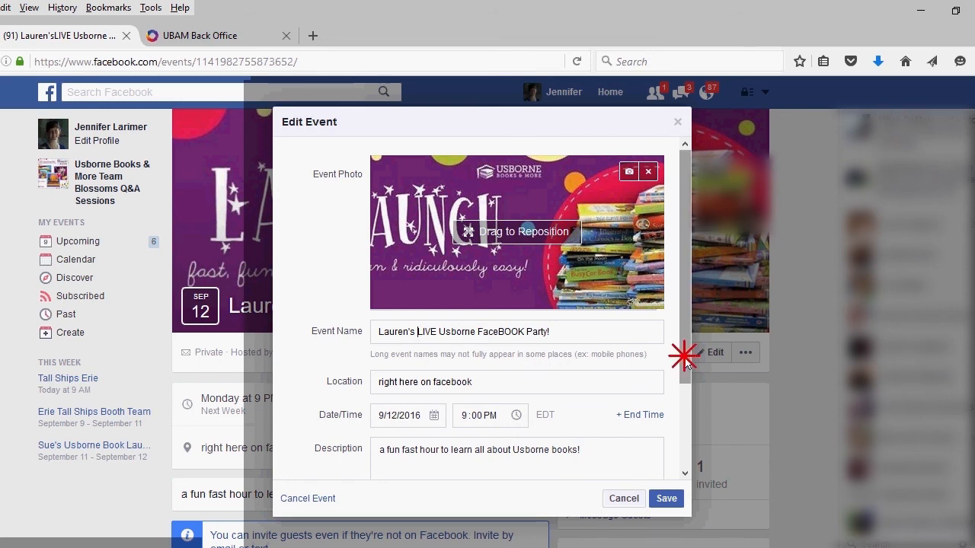
{"action": "left_click_drag", "start_coordinate": [684, 356], "coordinate": [685, 450]}
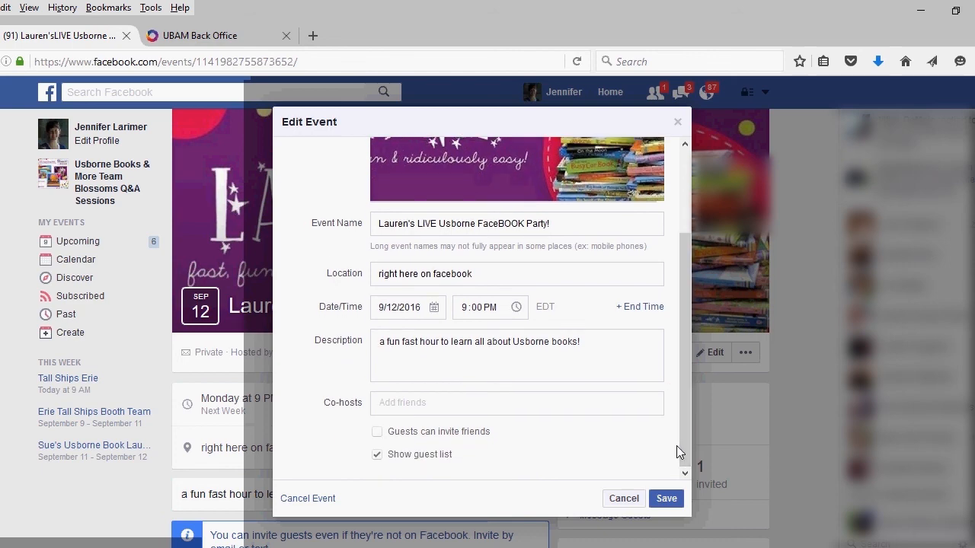
Step: Add the friend found by name search as co-host and save the event changes
{"action": "left_click", "coordinate": [466, 401]}
{"action": "type", "text": "Lau"}
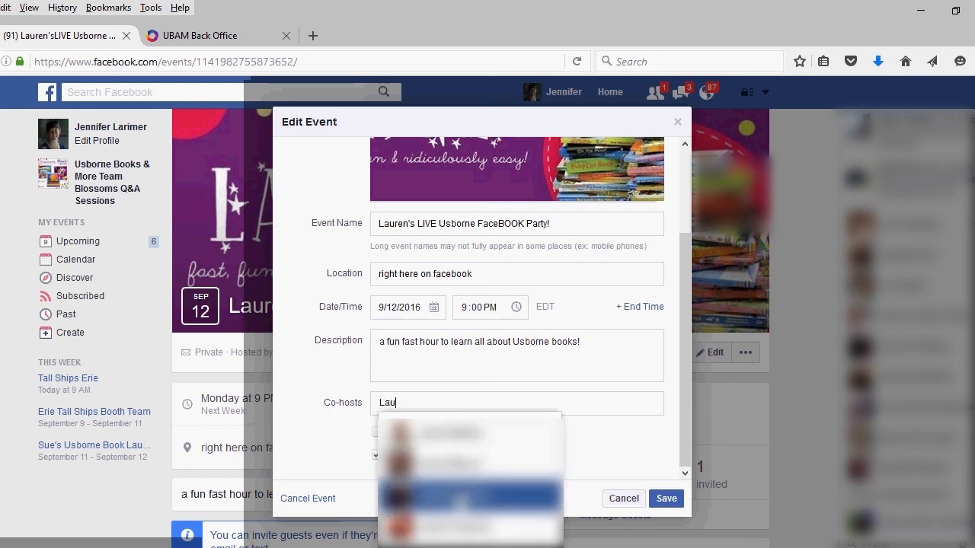
{"action": "left_click", "coordinate": [458, 499]}
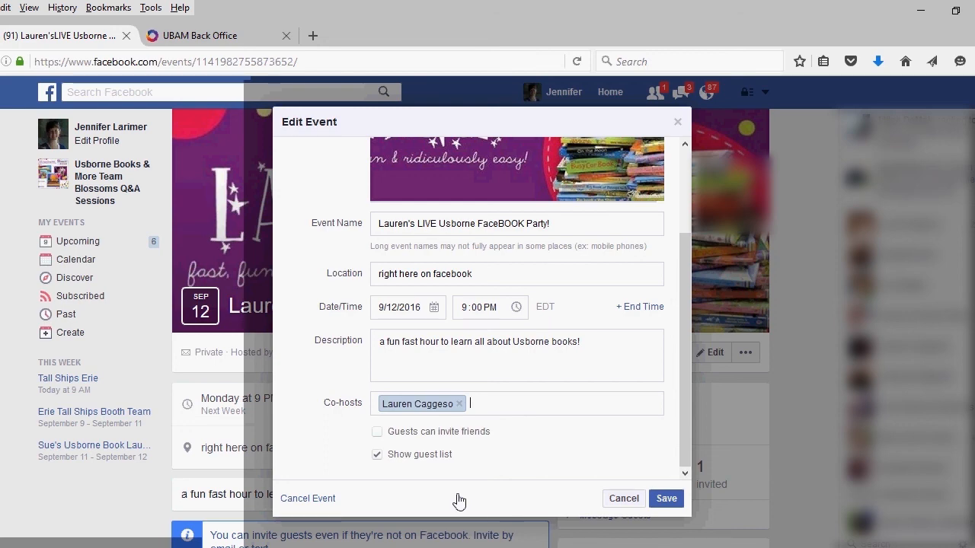
{"action": "left_click", "coordinate": [665, 499]}
{"action": "left_click", "coordinate": [666, 499]}
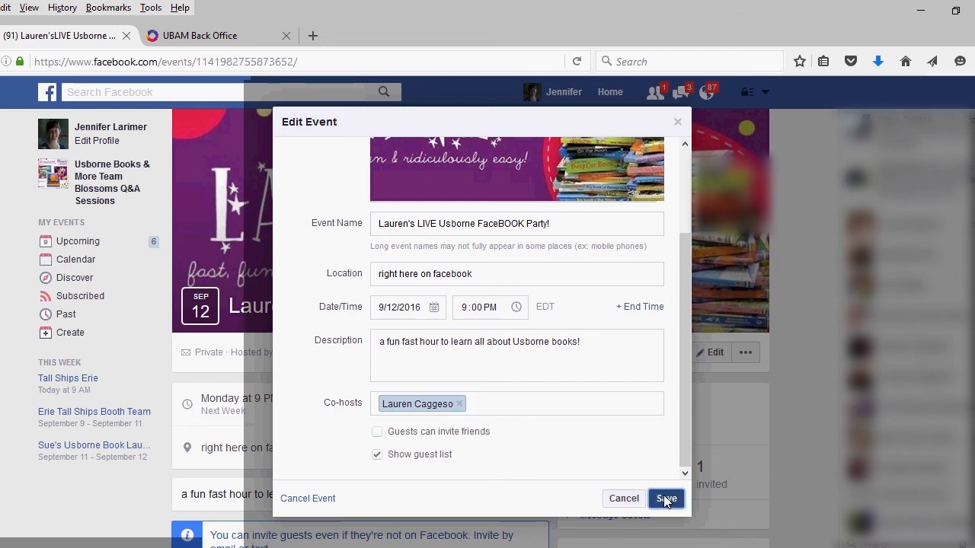